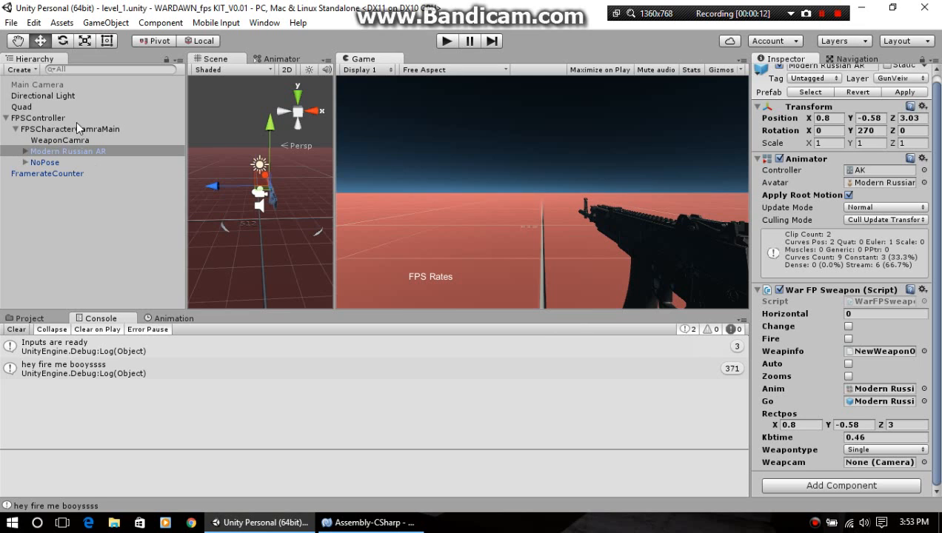
# Step: Compare the War FP Sweapon script settings of the Modern Russian AR and NoPose objects
pyautogui.click(75, 160)
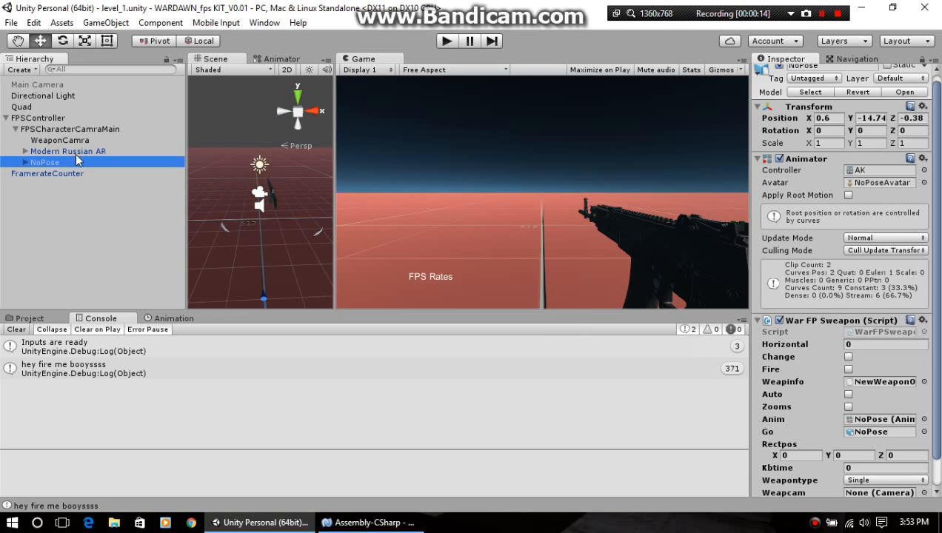
pyautogui.click(72, 118)
pyautogui.click(68, 154)
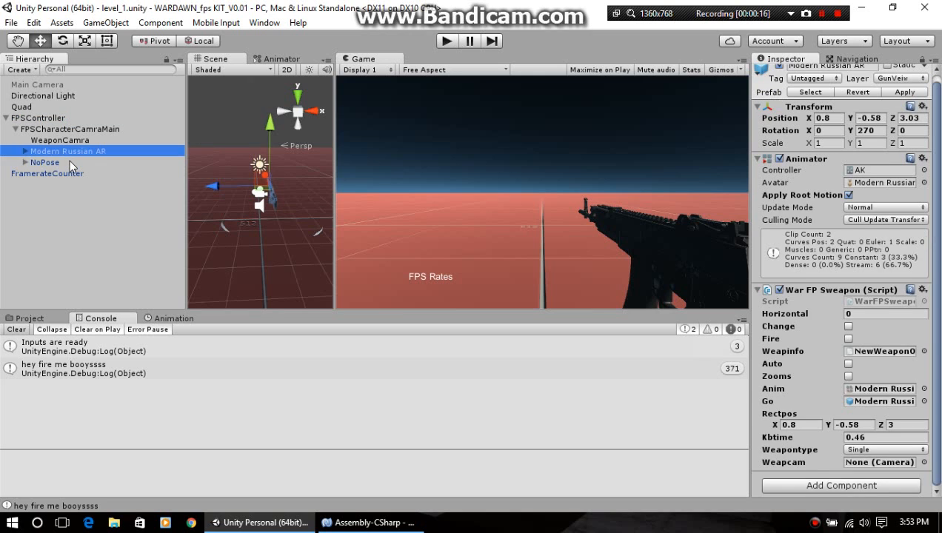
pyautogui.click(69, 161)
pyautogui.scroll(-2, 763, 320)
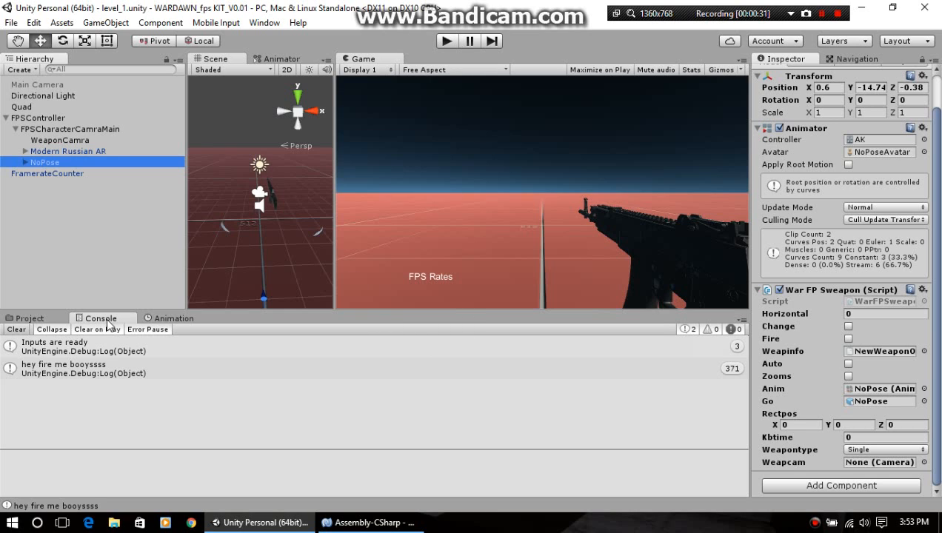
# Step: Open the NewWeaponObject asset's settings from the WeaponAssets folder of WardawnFPSkit
pyautogui.click(29, 319)
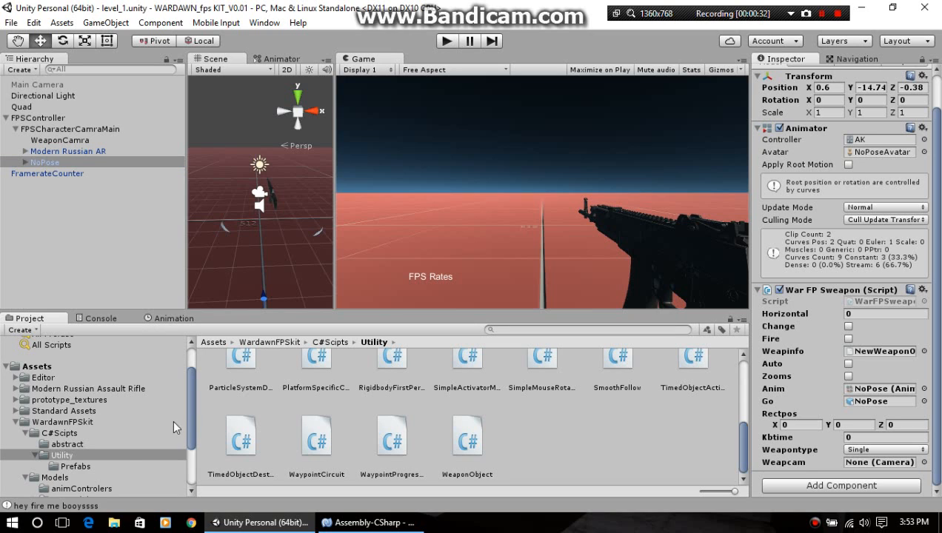
pyautogui.scroll(-5, 122, 448)
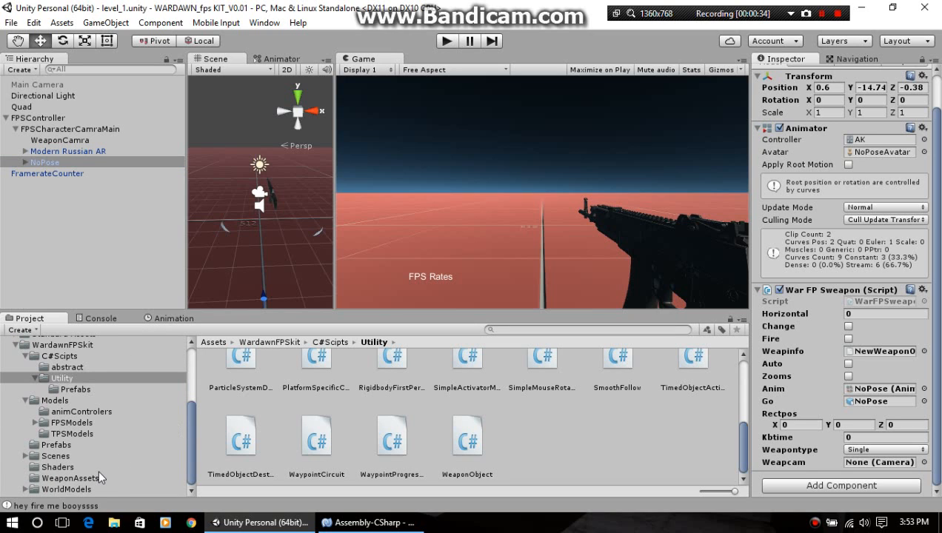
pyautogui.click(97, 468)
pyautogui.click(96, 478)
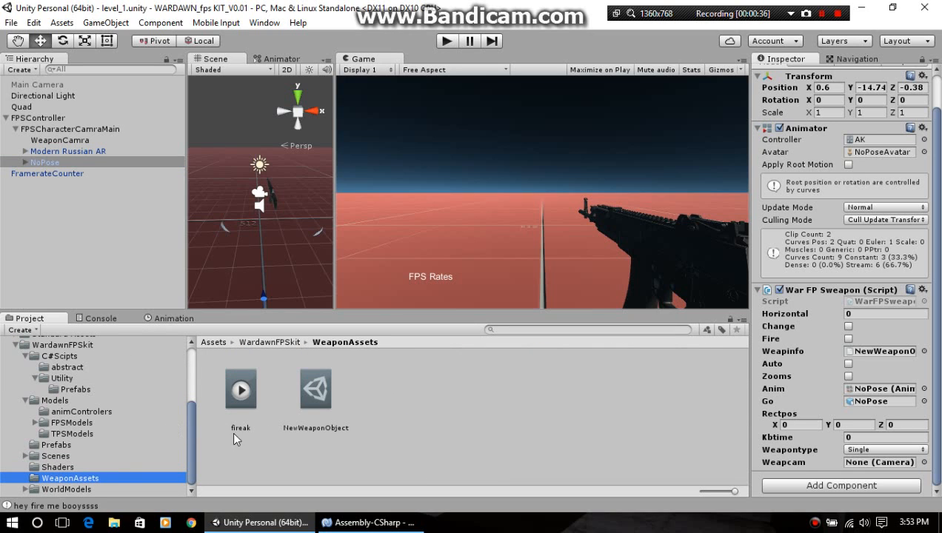
pyautogui.click(314, 387)
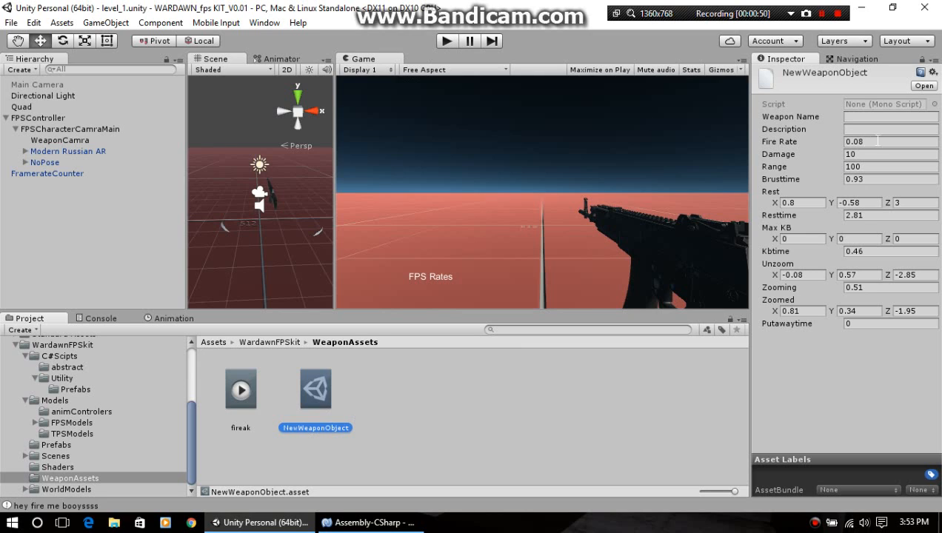
# Step: Run the game and enable Auto in the Modern Russian AR's War FP Sweapon script
pyautogui.click(447, 42)
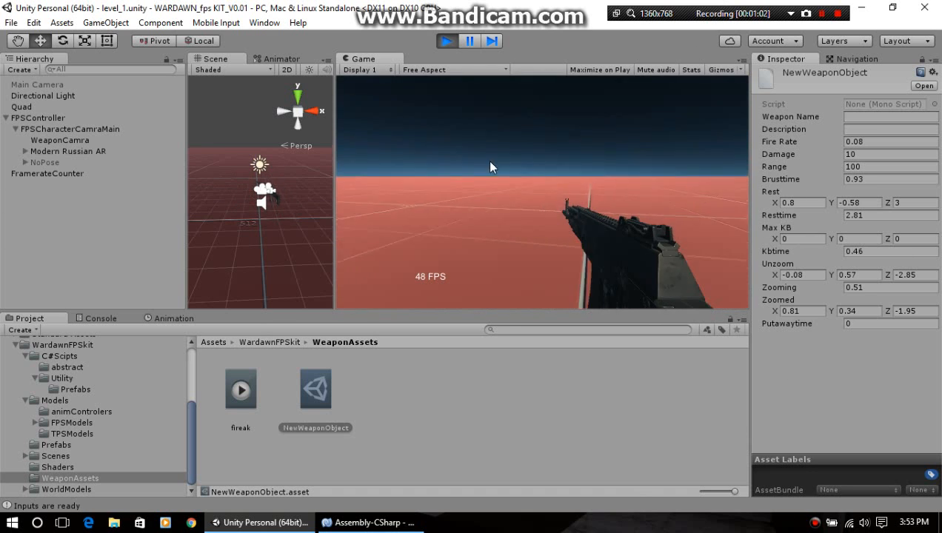
pyautogui.click(534, 140)
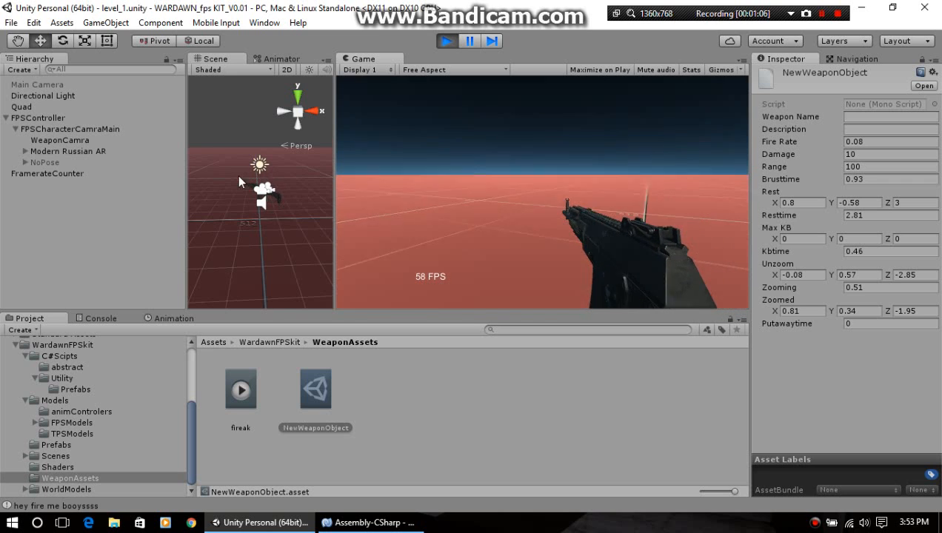
pyautogui.click(74, 151)
pyautogui.scroll(-1, 797, 315)
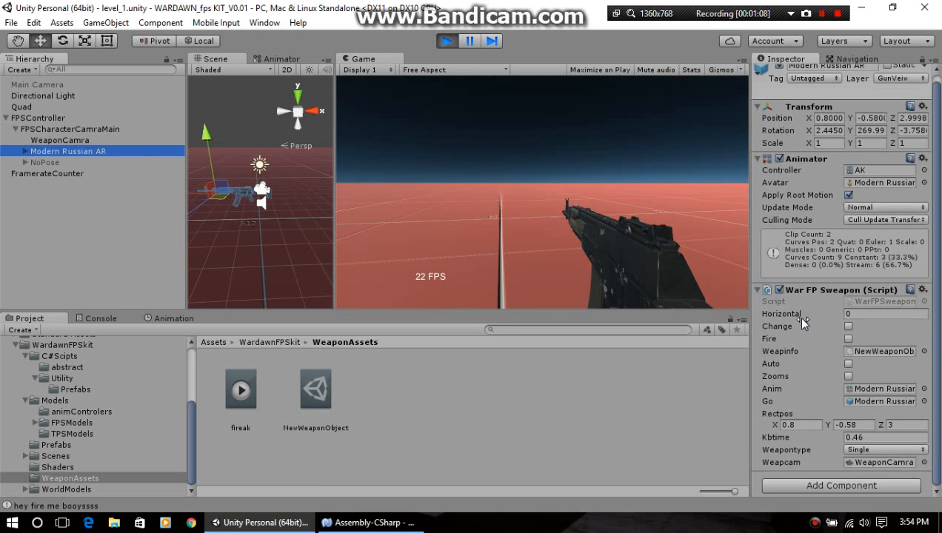
pyautogui.click(849, 364)
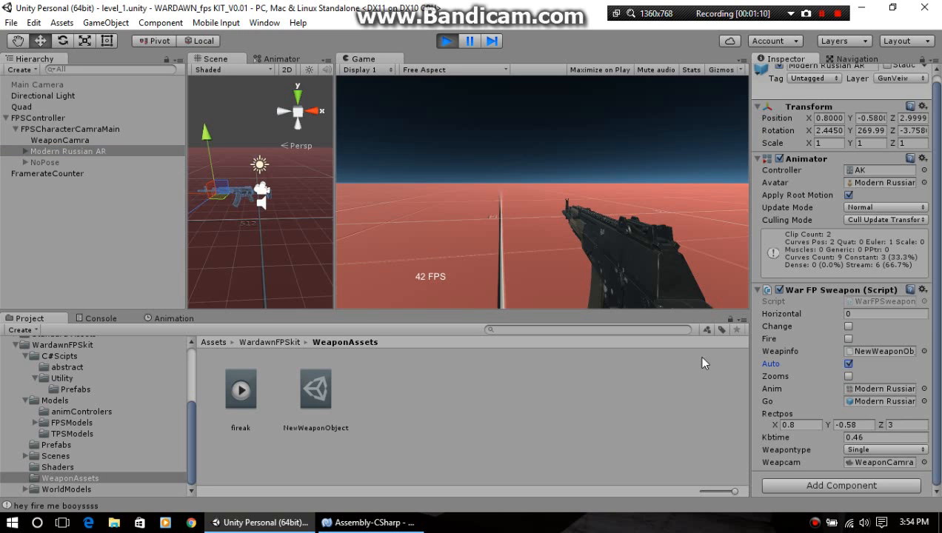
# Step: Test the rifle's automatic firing in the running game with sustained bursts and single shots while looking around
pyautogui.moveTo(515, 230)
pyautogui.mouseDown()
pyautogui.moveTo(500, 198)
pyautogui.moveTo(732, 371)
pyautogui.moveTo(288, 194)
pyautogui.moveTo(685, 245)
pyautogui.moveTo(462, 203)
pyautogui.moveTo(458, 226)
pyautogui.moveTo(504, 216)
pyautogui.mouseUp()
pyautogui.moveTo(503, 219); pyautogui.dragTo(504, 217, button='right')
pyautogui.moveTo(504, 217); pyautogui.dragTo(505, 217)
pyautogui.moveTo(505, 217); pyautogui.dragTo(504, 217, button='right')
pyautogui.moveTo(504, 217); pyautogui.dragTo(504, 217)
pyautogui.moveTo(504, 217); pyautogui.dragTo(504, 217, button='right')
pyautogui.moveTo(505, 217); pyautogui.dragTo(504, 218)
pyautogui.moveTo(504, 218); pyautogui.dragTo(503, 218, button='right')
pyautogui.moveTo(503, 217); pyautogui.dragTo(503, 218)
pyautogui.moveTo(504, 217); pyautogui.dragTo(504, 217, button='right')
pyautogui.moveTo(504, 218); pyautogui.dragTo(504, 218)
pyautogui.moveTo(503, 218); pyautogui.dragTo(503, 217, button='right')
pyautogui.click(504, 218)
pyautogui.click(504, 218)
pyautogui.click(503, 217)
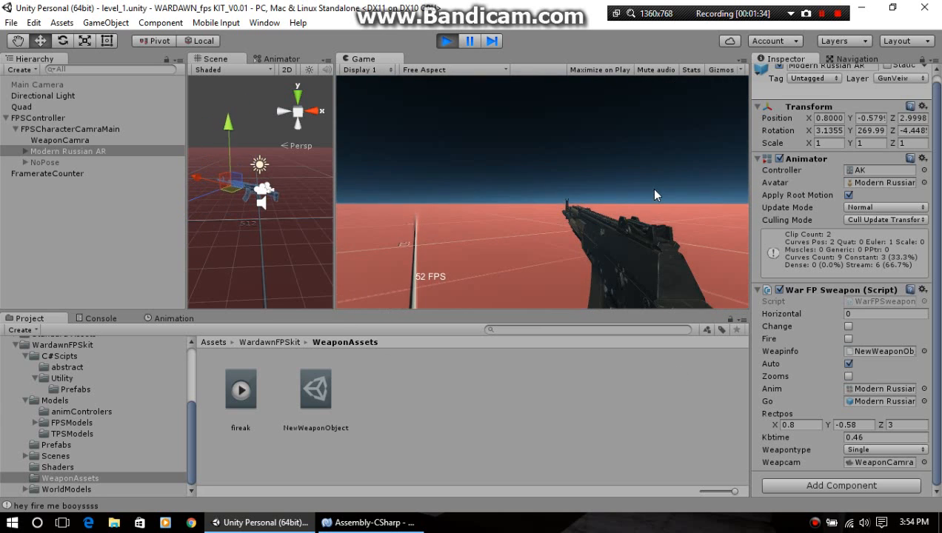
pyautogui.click(633, 193)
pyautogui.moveTo(613, 199); pyautogui.dragTo(612, 198, button='right')
pyautogui.click(612, 198)
pyautogui.click(612, 199)
pyautogui.click(612, 199)
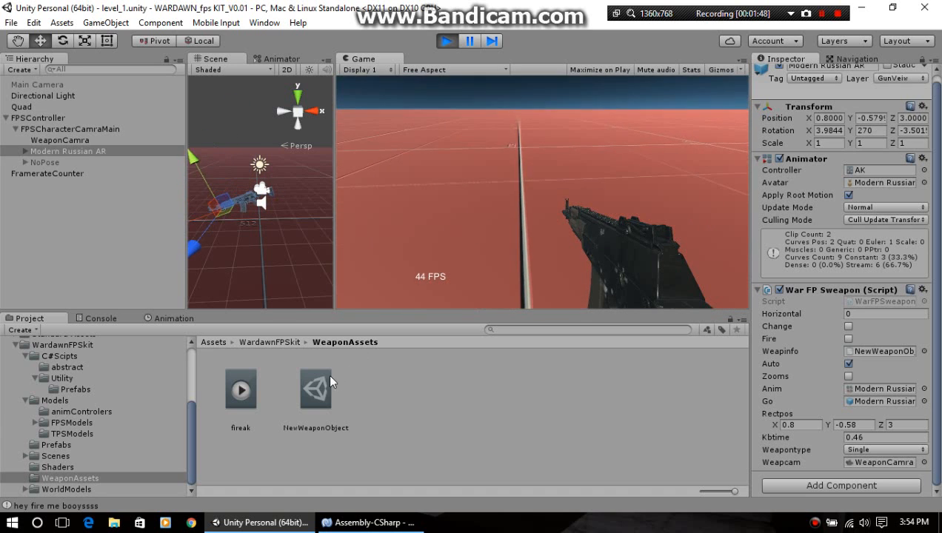
pyautogui.moveTo(538, 213); pyautogui.dragTo(503, 168, button='right')
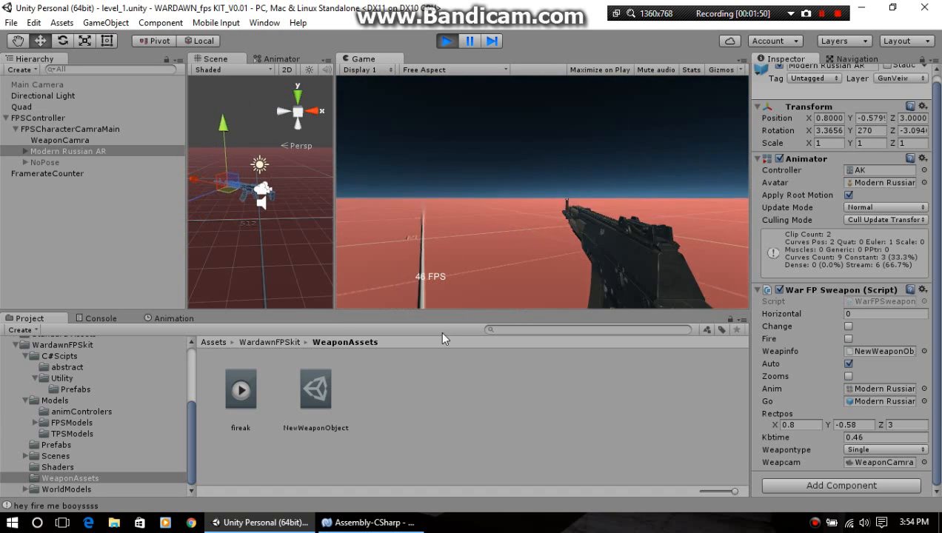
# Step: In NewWeaponObject, try Rest X values of 1.35 and 0.8, ending on 3.84 while the game runs
pyautogui.click(319, 396)
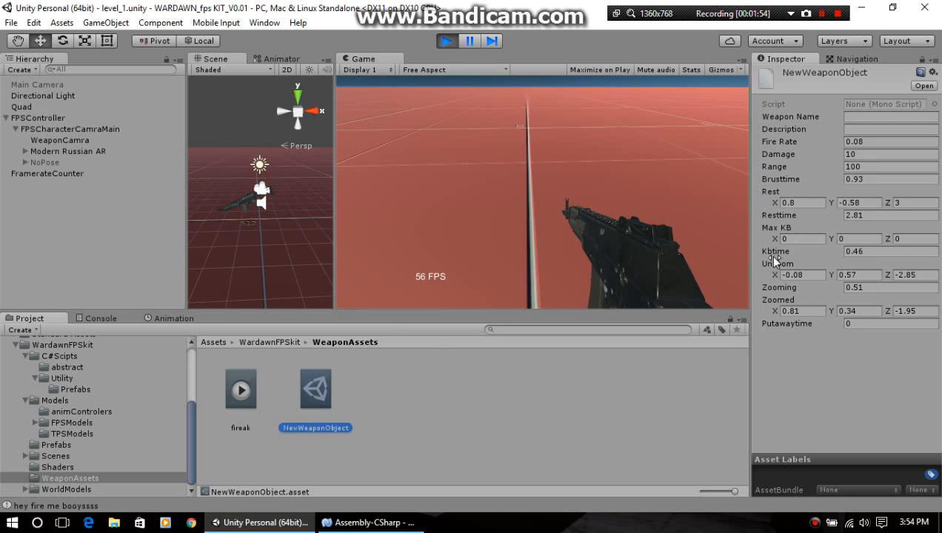
pyautogui.moveTo(770, 202); pyautogui.dragTo(794, 223)
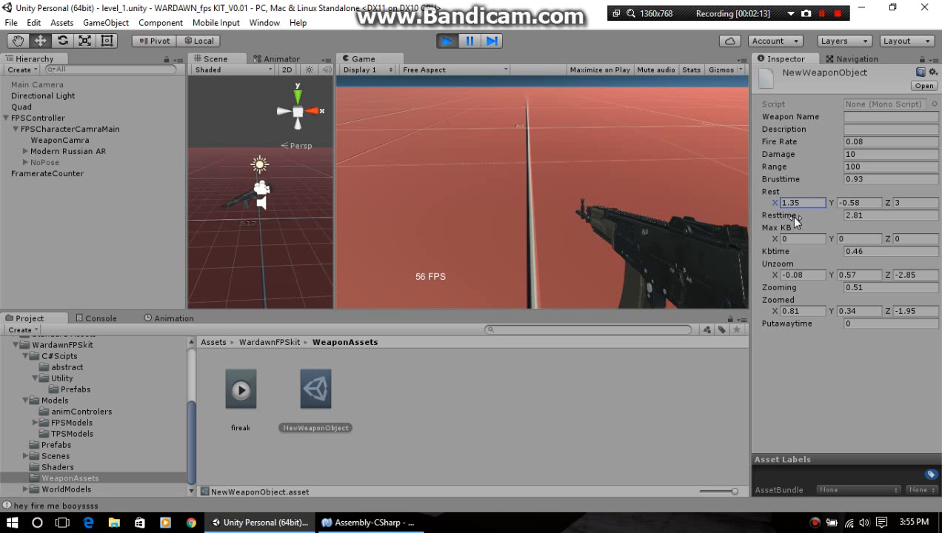
pyautogui.write('0.8')
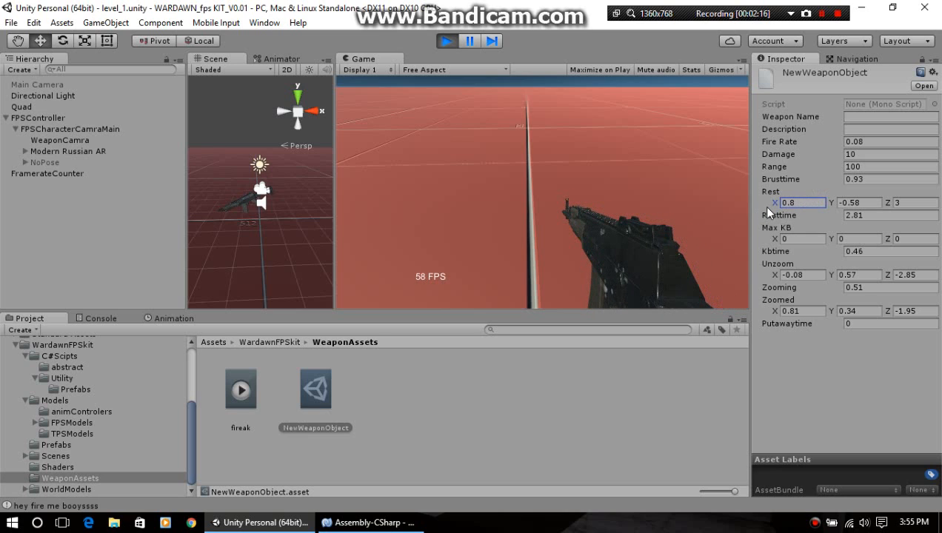
pyautogui.moveTo(768, 203); pyautogui.dragTo(791, 206)
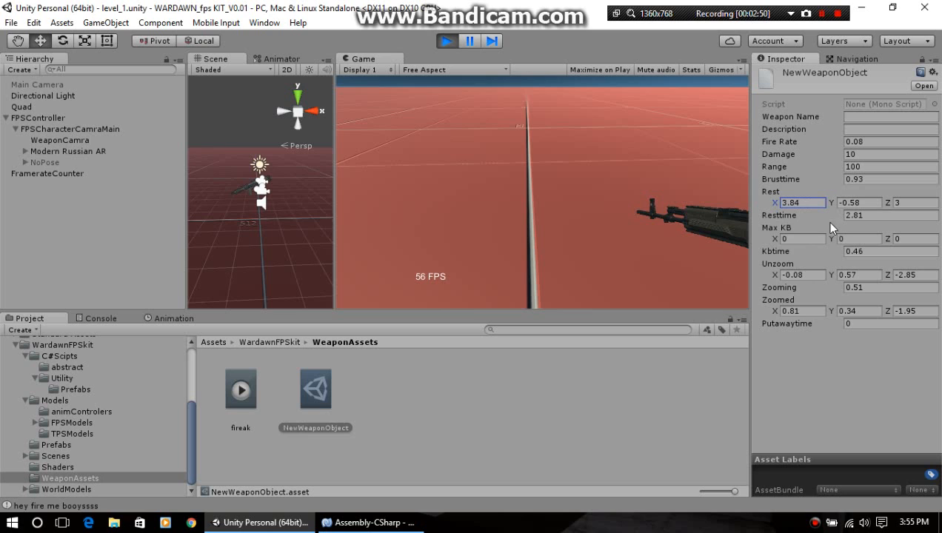
# Step: Stop and rerun the game to check whether the edited Rest X persists and how the weapon sits, ending play mode
pyautogui.click(446, 45)
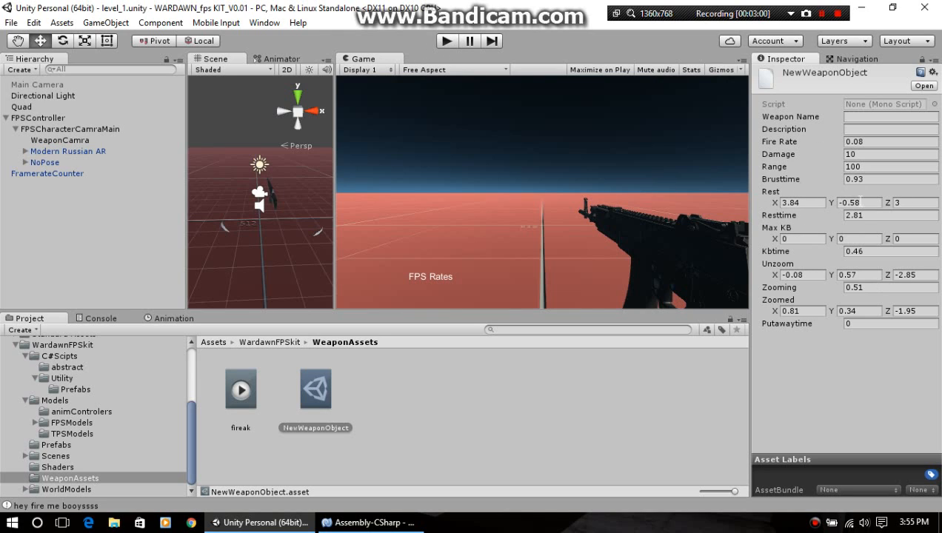
pyautogui.click(445, 42)
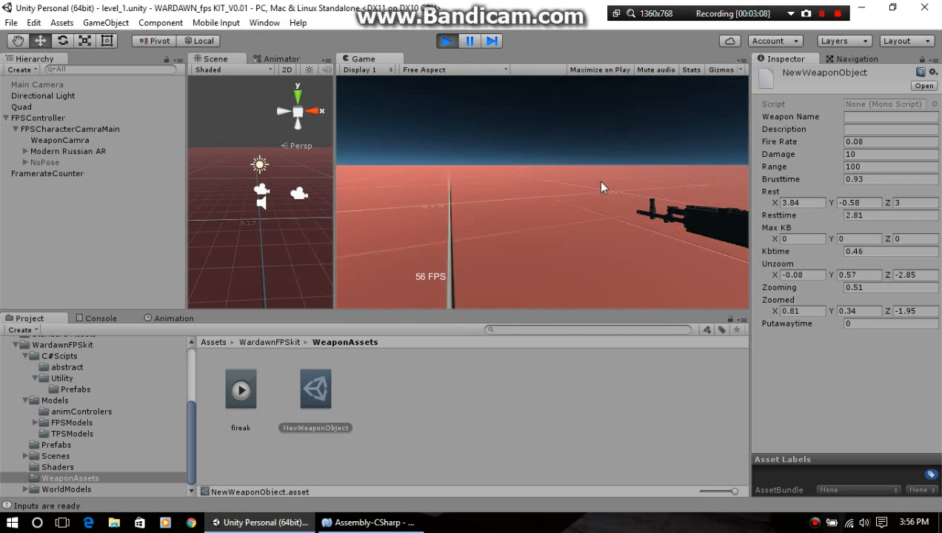
pyautogui.click(563, 239)
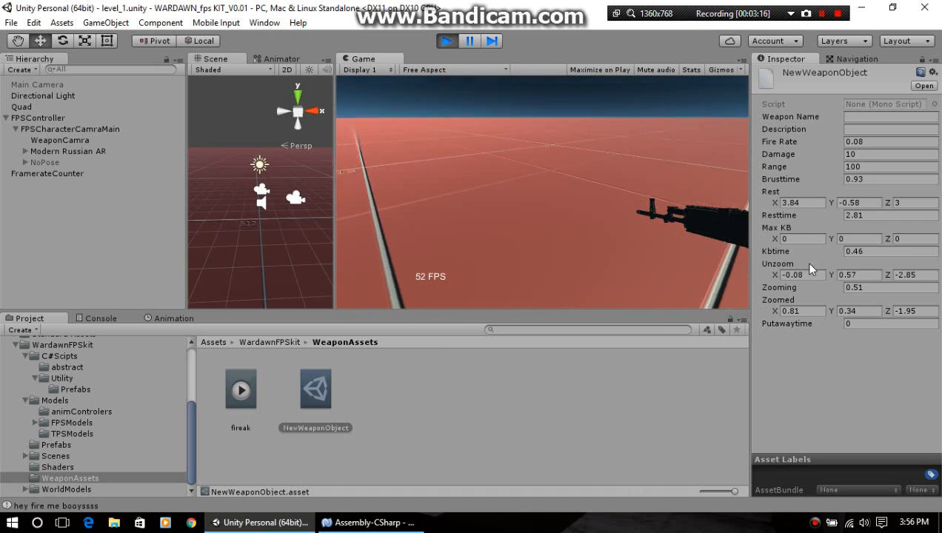
pyautogui.click(806, 204)
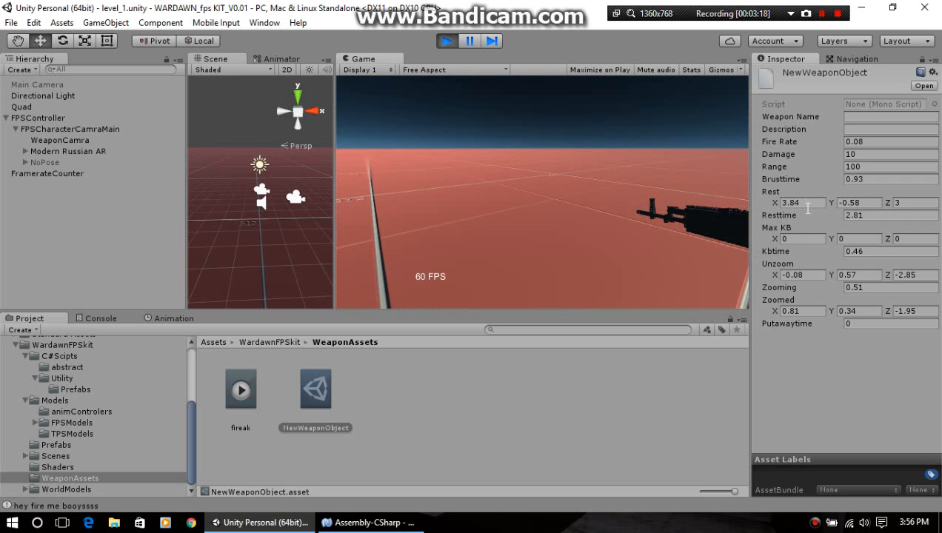
pyautogui.click(452, 42)
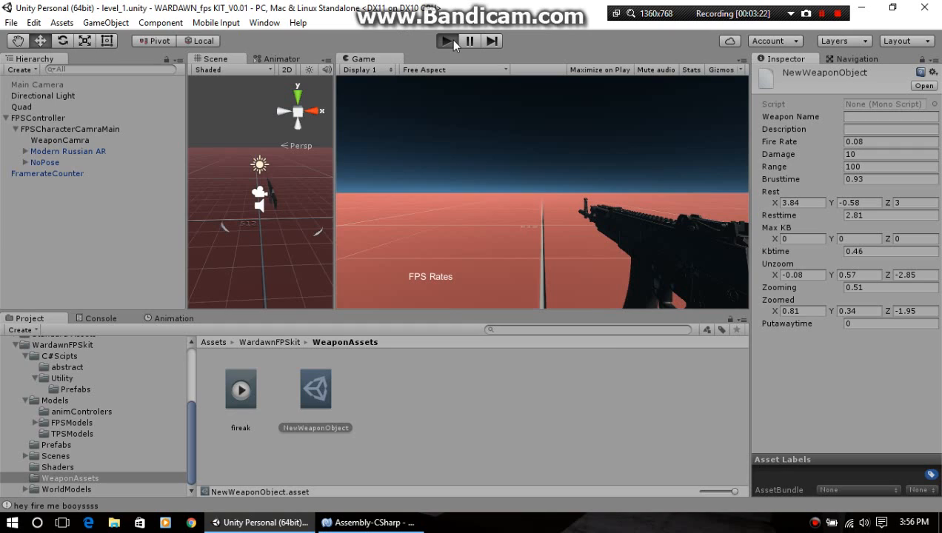
# Step: Run the game again, set NewWeaponObject's Rest X to 0.8 and test the weapon in the game view
pyautogui.hotkey('ctrl', 'p')
pyautogui.click(812, 202)
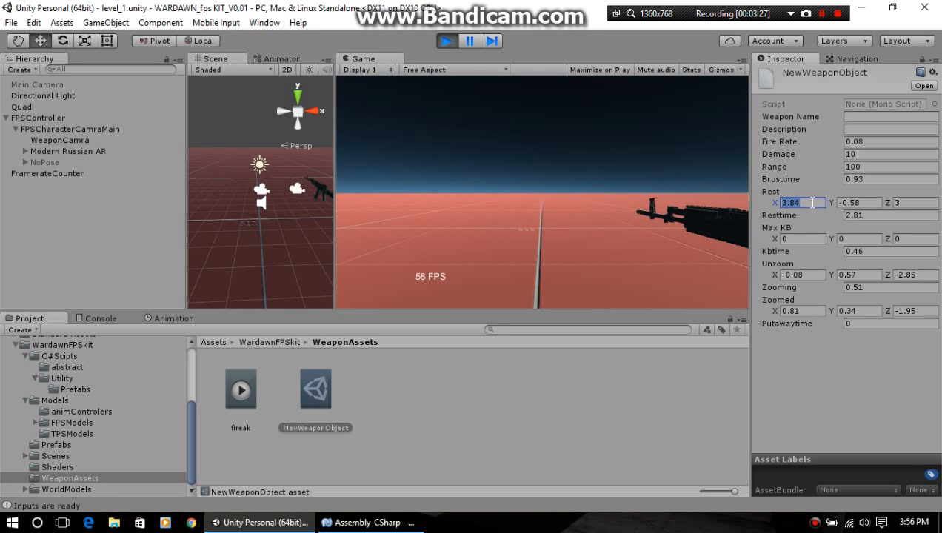
pyautogui.write('.8')
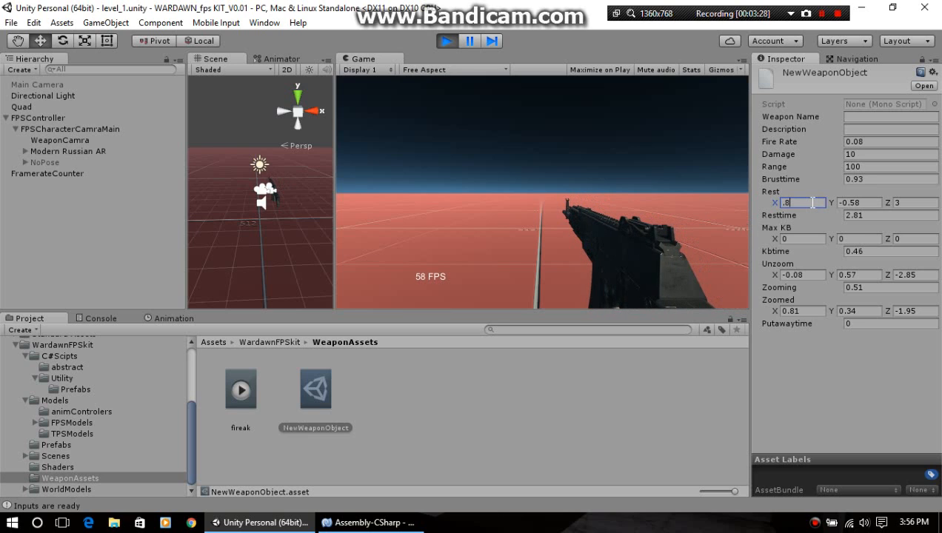
pyautogui.click(604, 167)
pyautogui.press('Escape')
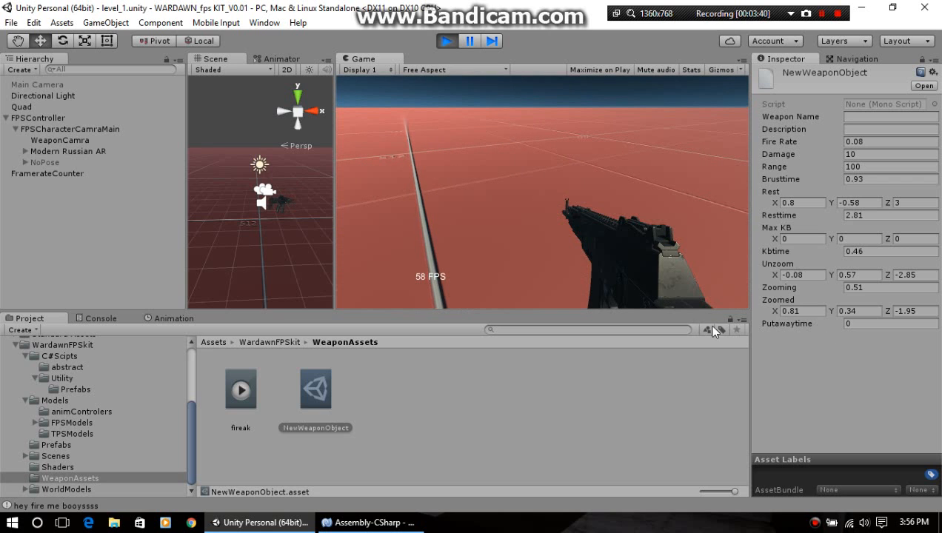
# Step: Set the Weapontype of the Modern Russian AR's War FP Sweapon script to Brust
pyautogui.click(65, 152)
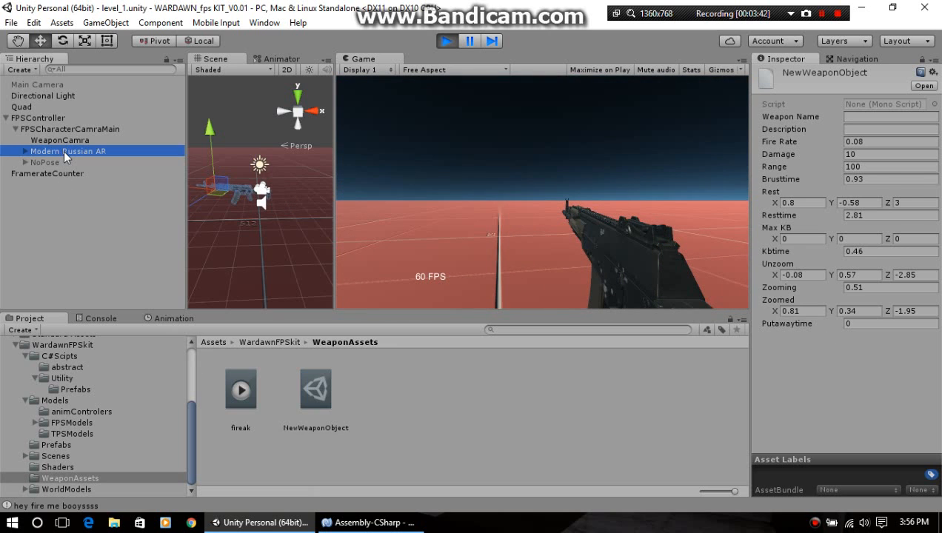
pyautogui.scroll(-1, 796, 374)
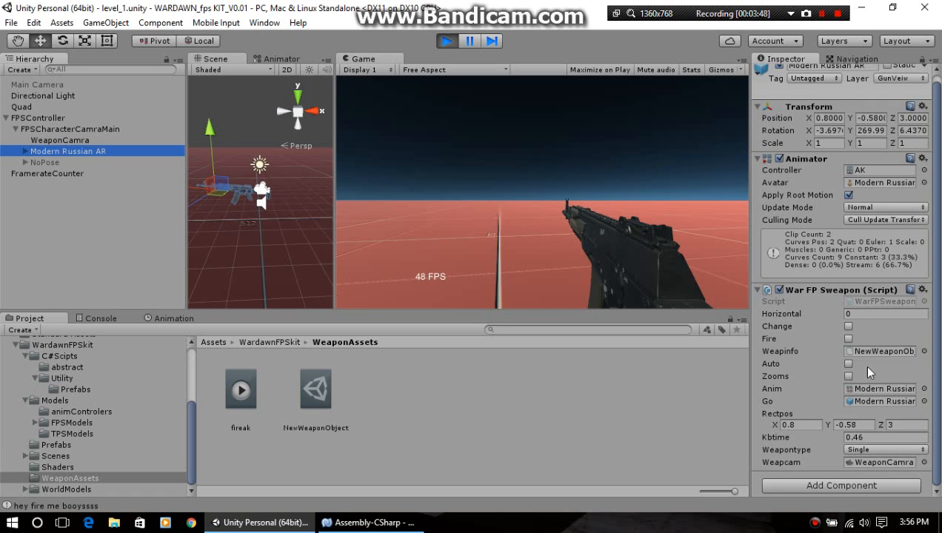
pyautogui.click(865, 449)
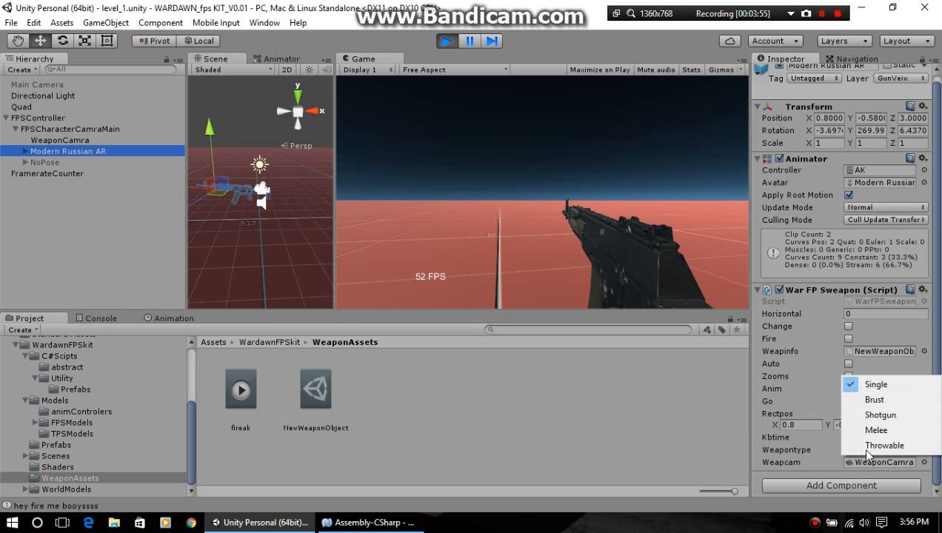
pyautogui.click(894, 405)
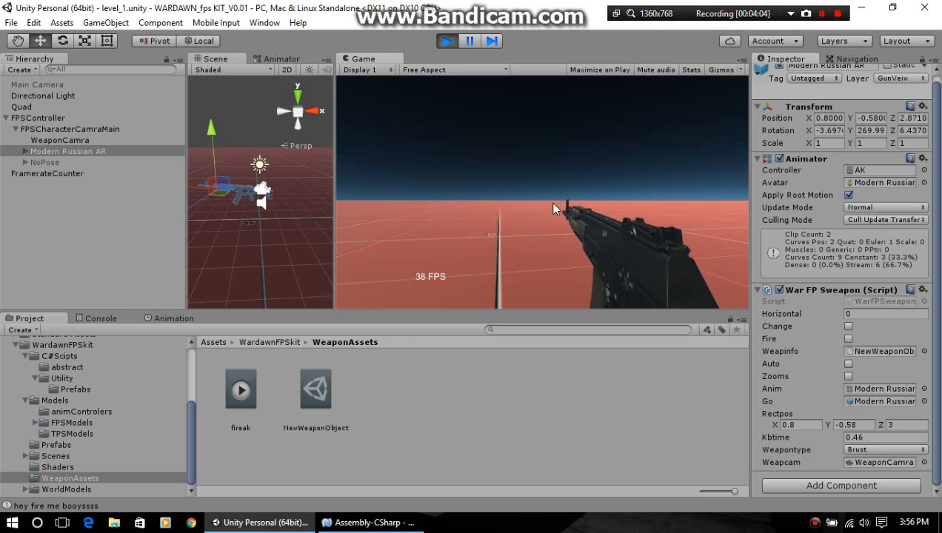
# Step: Test the Brust weapon in the running game, aiming down the sights and lowering it twice
pyautogui.rightClick(553, 203)
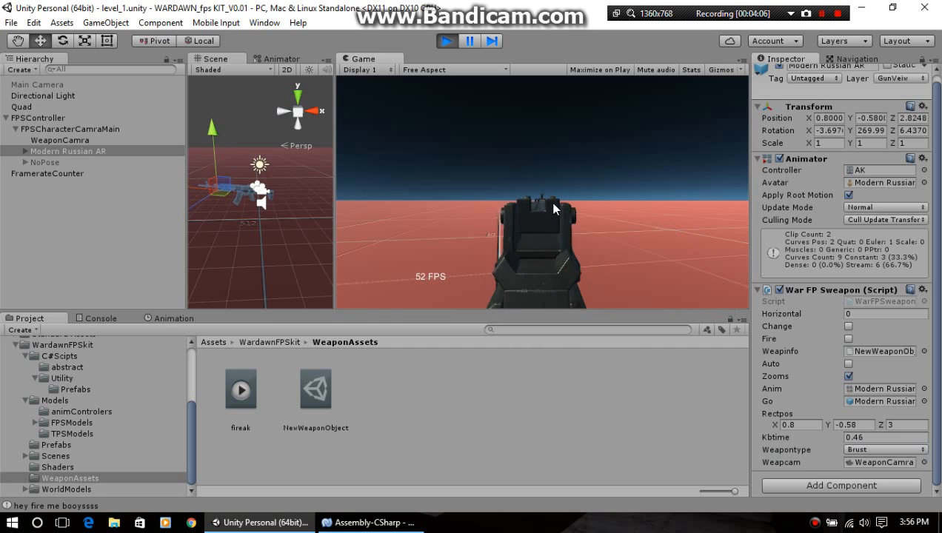
pyautogui.rightClick(553, 208)
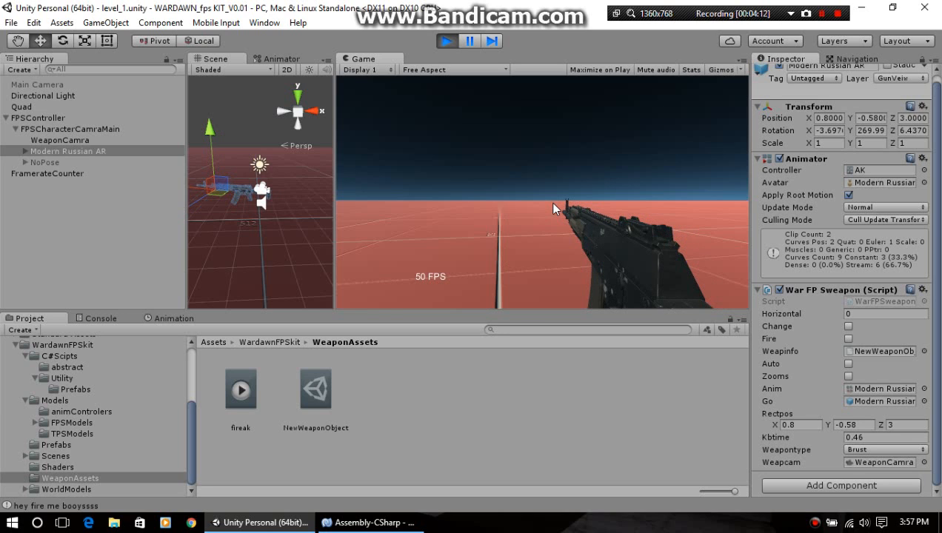
pyautogui.rightClick(554, 208)
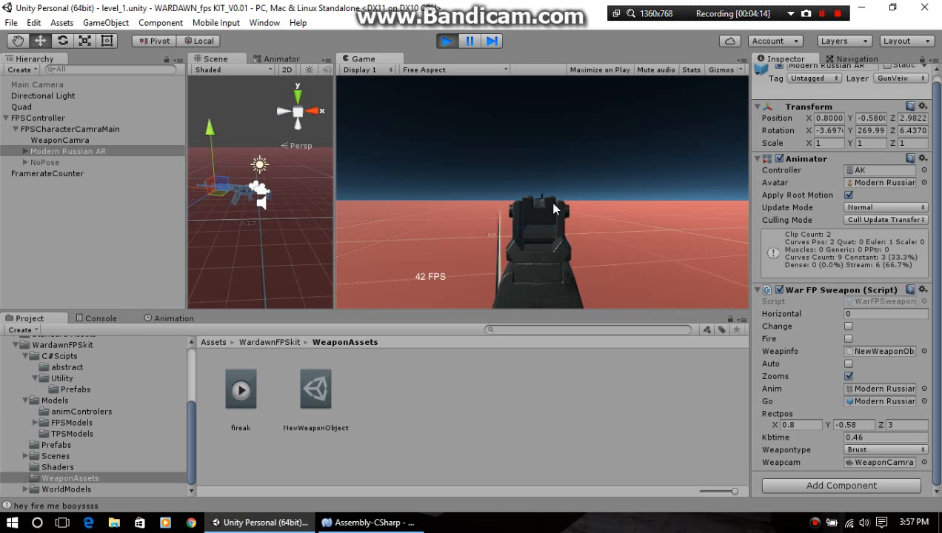
pyautogui.rightClick(553, 208)
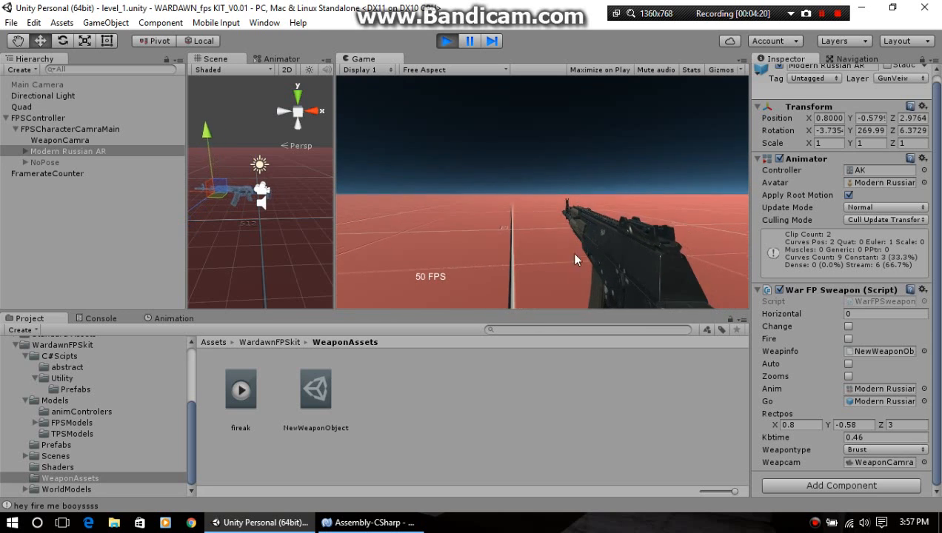
# Step: Set the Modern Russian AR's Weapontype to Single with Auto enabled, and test its firing in the running game
pyautogui.click(856, 449)
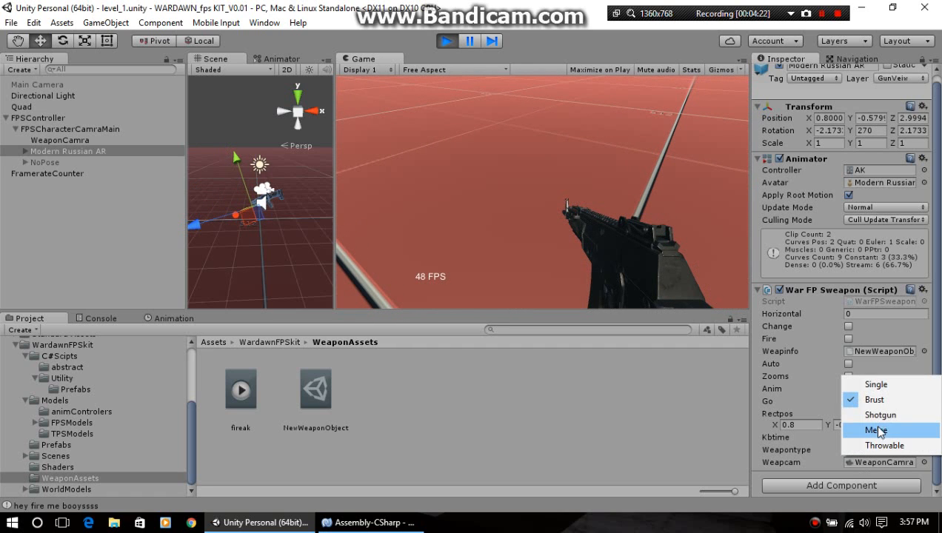
pyautogui.click(879, 385)
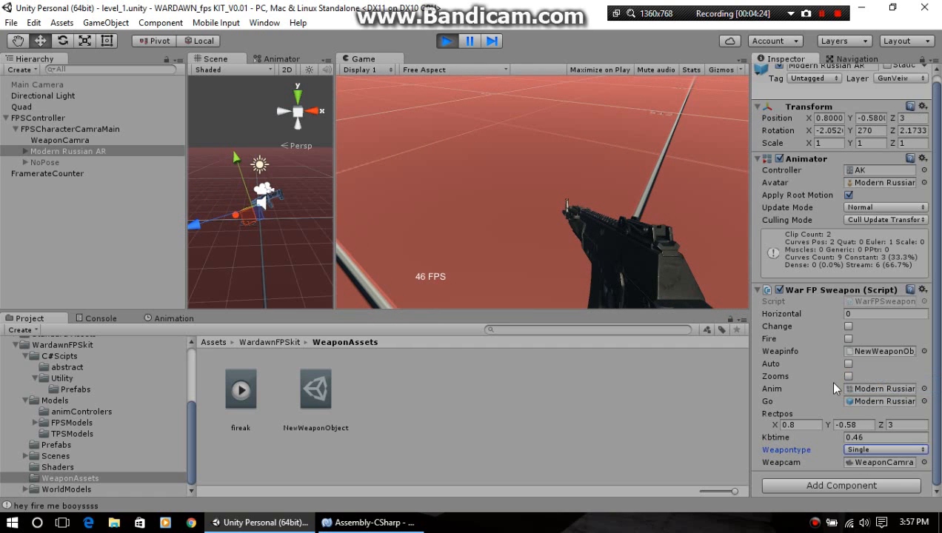
pyautogui.click(848, 368)
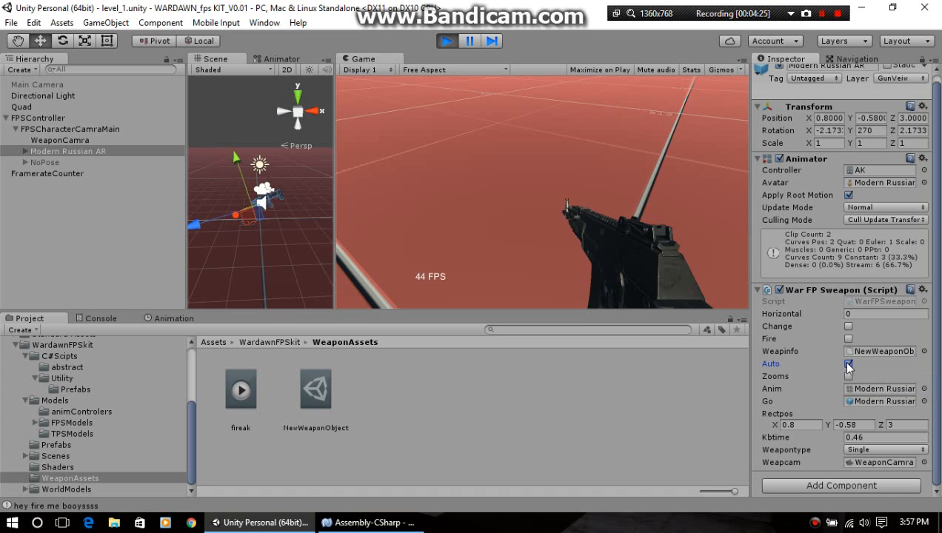
pyautogui.click(576, 217)
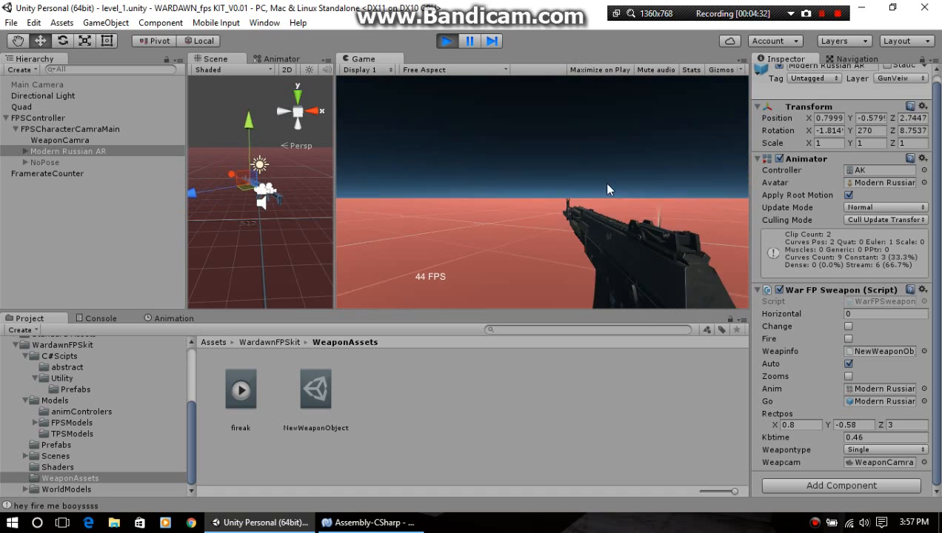
pyautogui.click(607, 179)
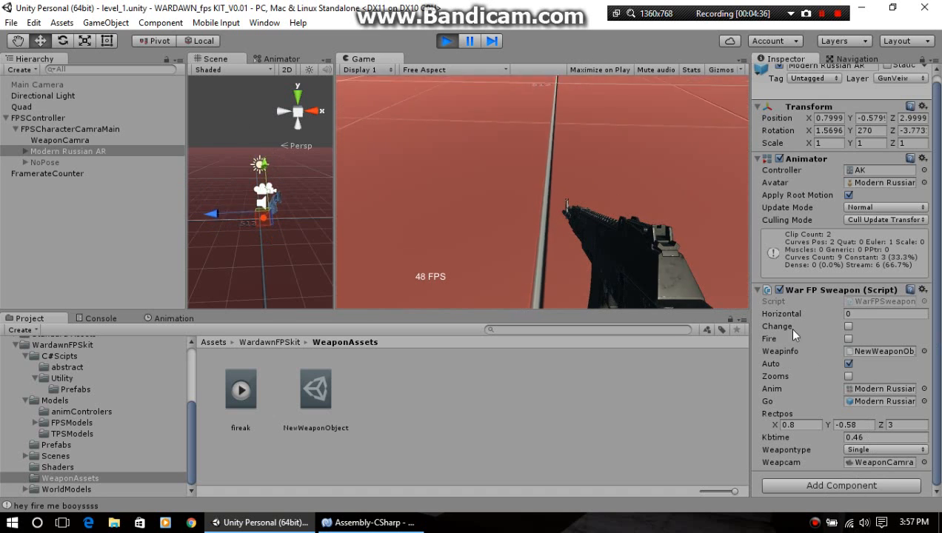
# Step: Switch the Inspector to Debug mode and examine all fields of the War FP Sweapon script
pyautogui.click(933, 59)
pyautogui.click(906, 87)
pyautogui.scroll(-3, 892, 296)
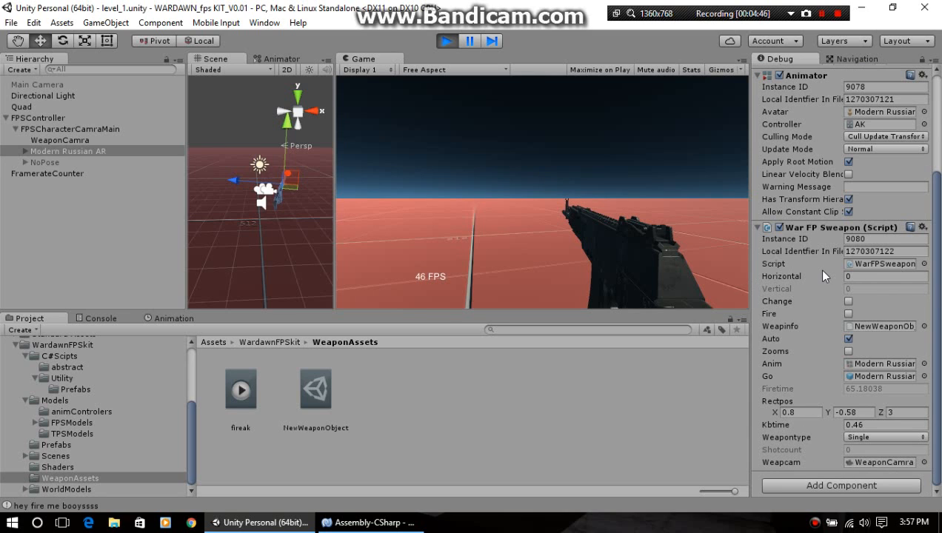
# Step: In MonoDevelop, comment out the [SerializeField] attributes of Horizontal, Change and Fire in warInput_system.cs and save the file
pyautogui.click(374, 523)
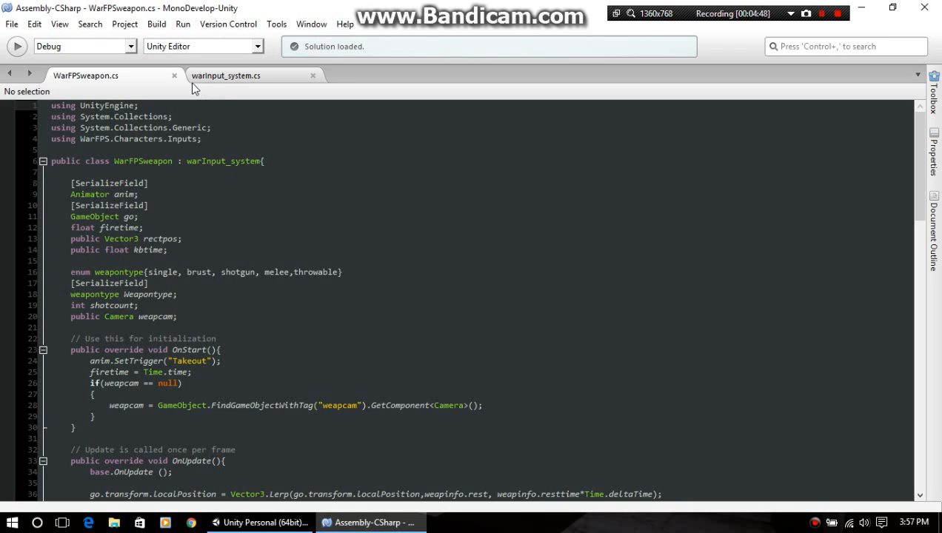
pyautogui.click(224, 78)
pyautogui.scroll(10, 294, 271)
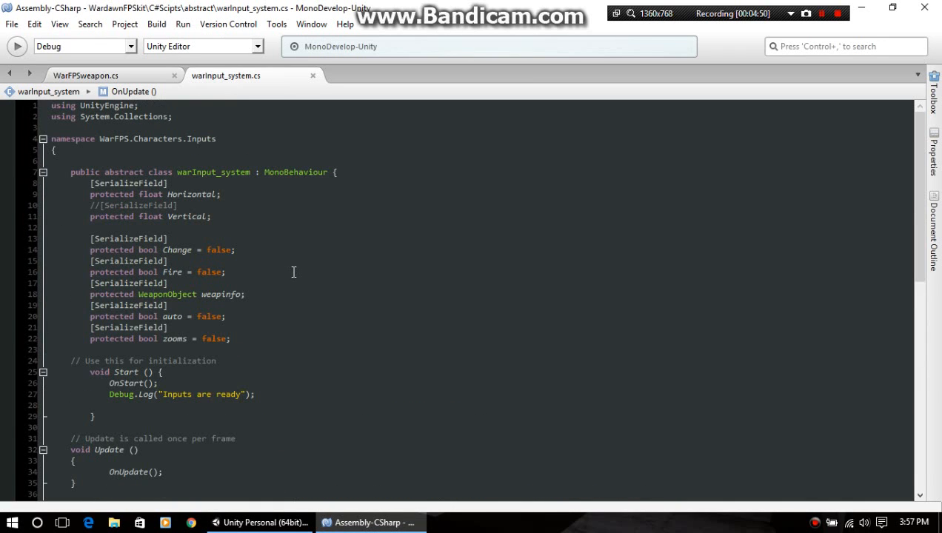
pyautogui.click(88, 184)
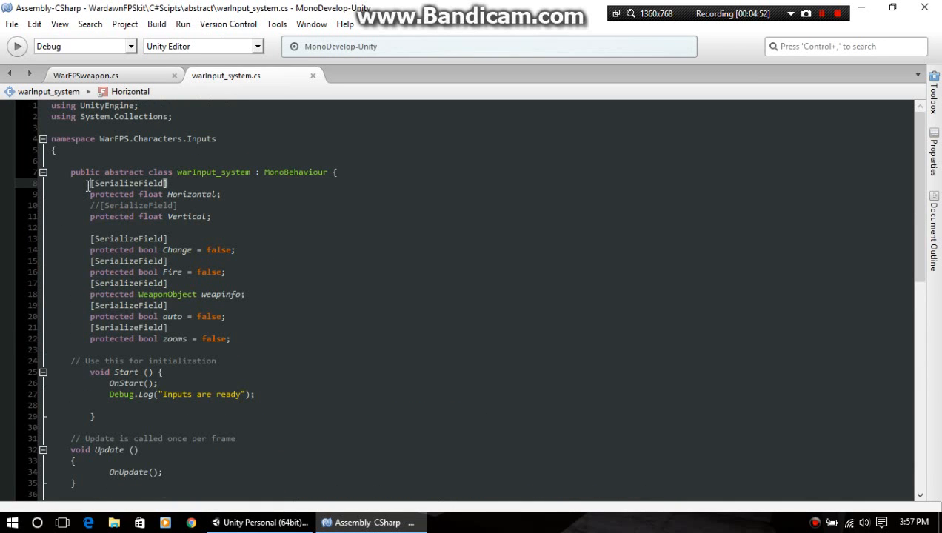
pyautogui.write('//')
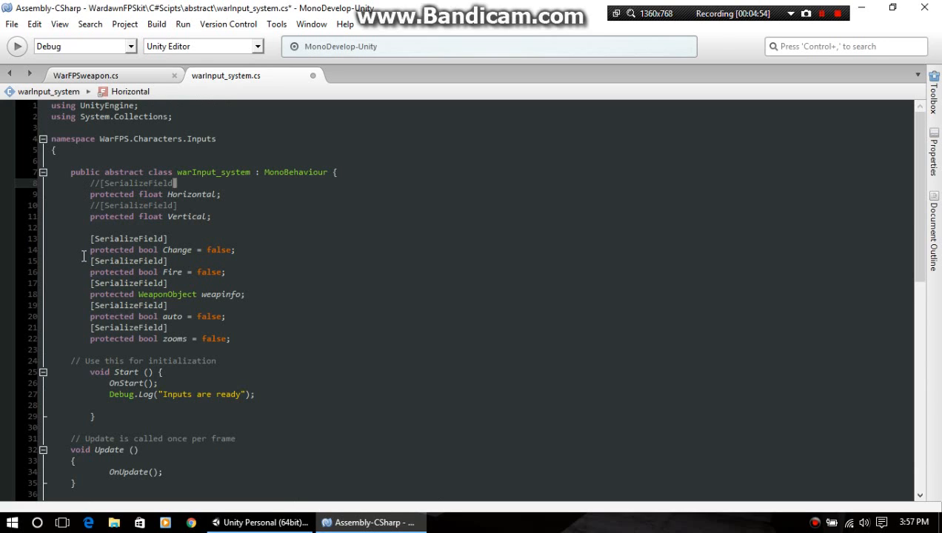
pyautogui.click(89, 238)
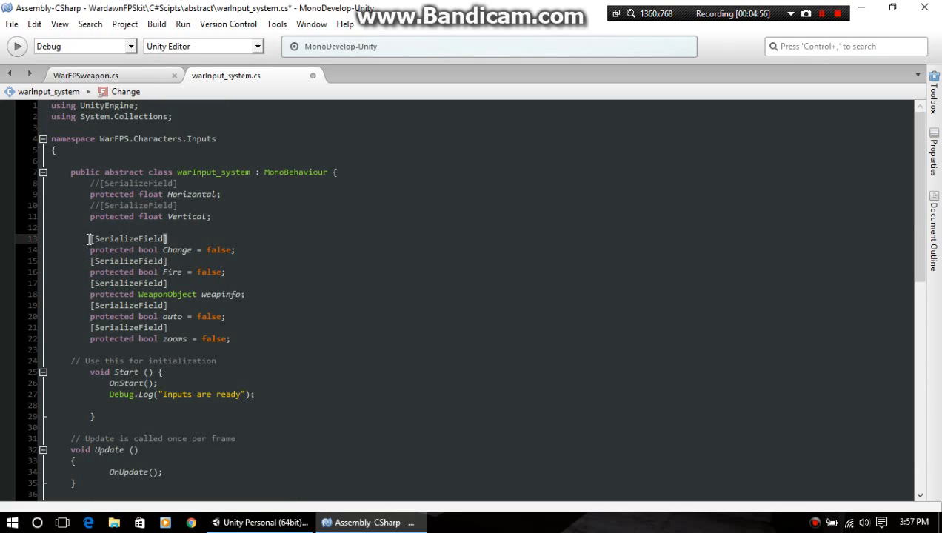
pyautogui.write('//')
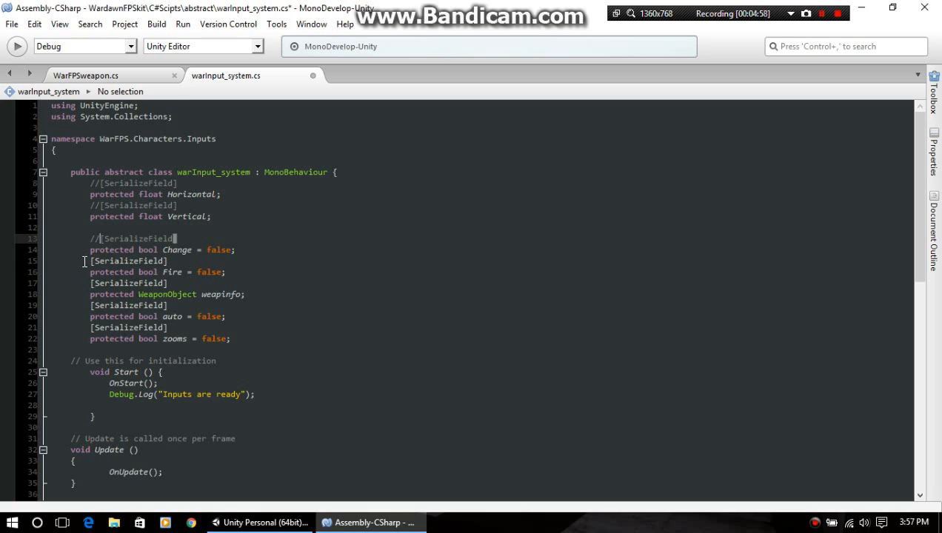
pyautogui.click(84, 261)
pyautogui.write('//')
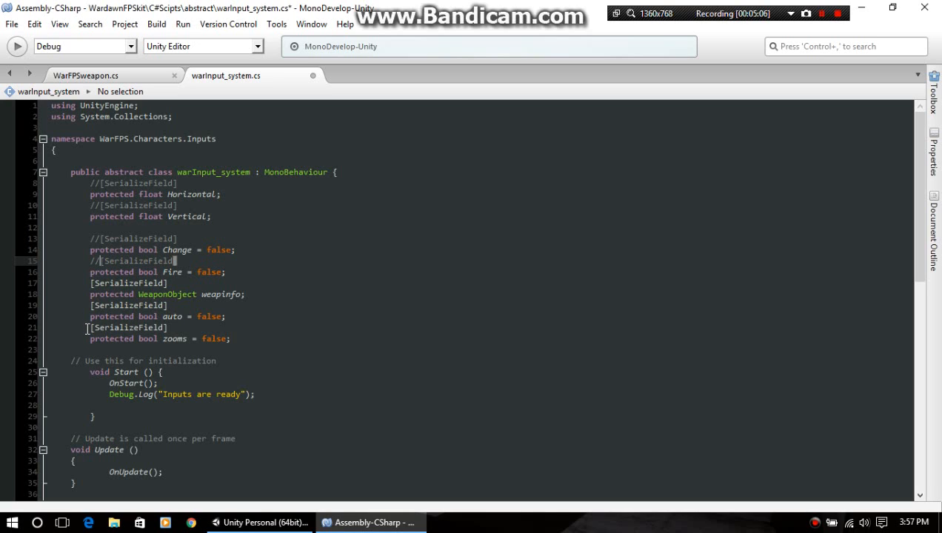
pyautogui.click(12, 24)
pyautogui.click(59, 88)
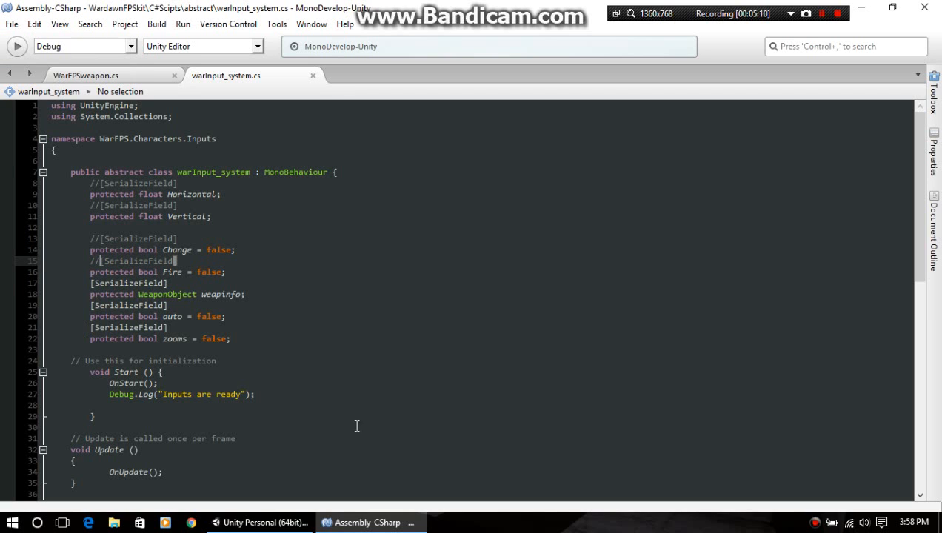
# Step: Switch back to Unity and return the Inspector to Normal mode
pyautogui.click(259, 522)
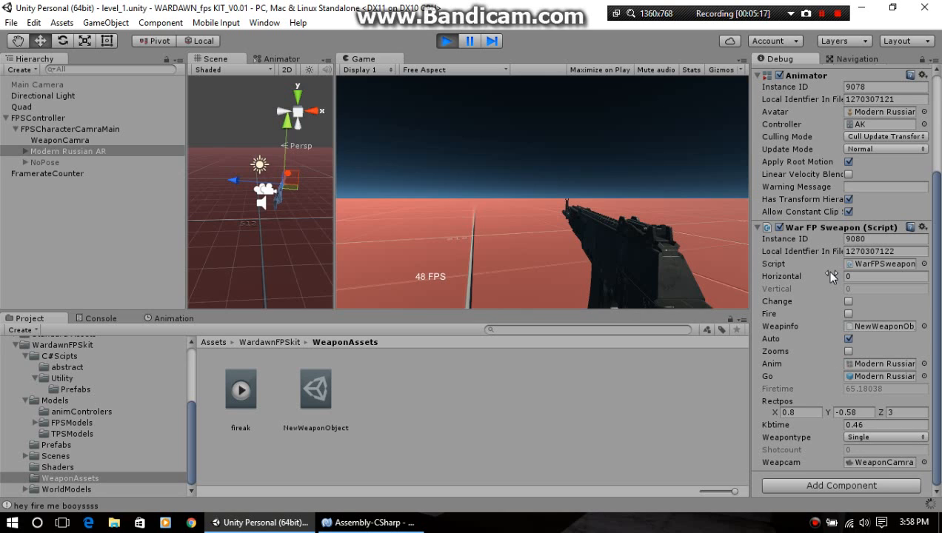
pyautogui.click(932, 59)
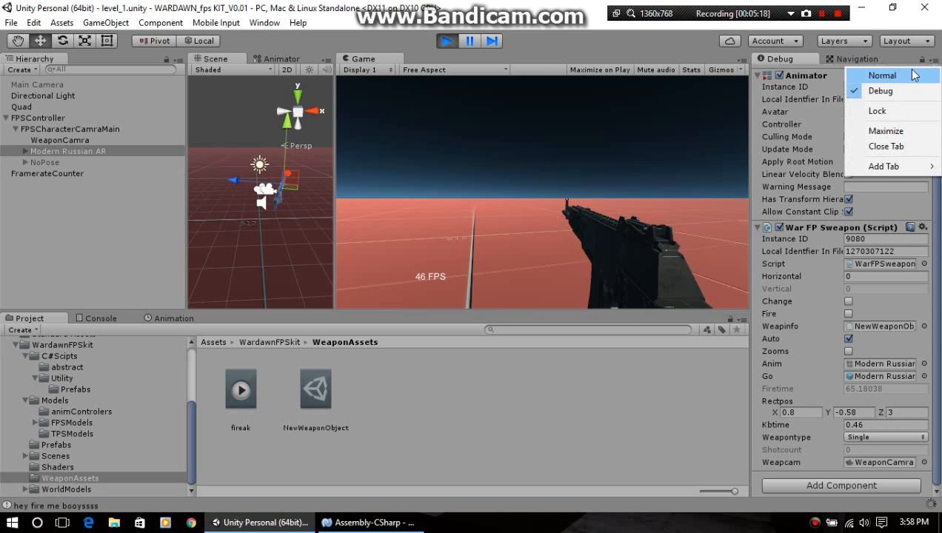
pyautogui.click(866, 73)
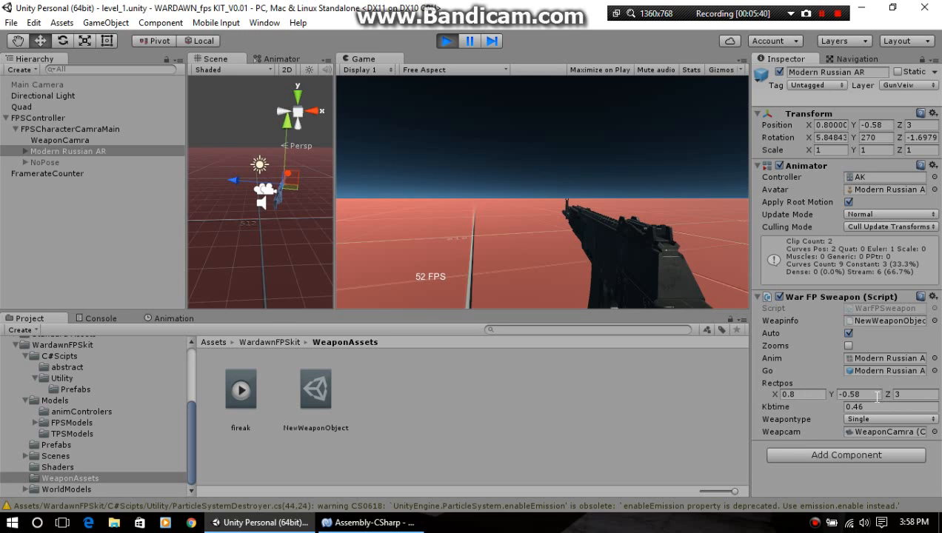
# Step: Compare the values of the NewWeaponObject asset with the War FP Sweapon settings on Modern Russian AR
pyautogui.click(303, 389)
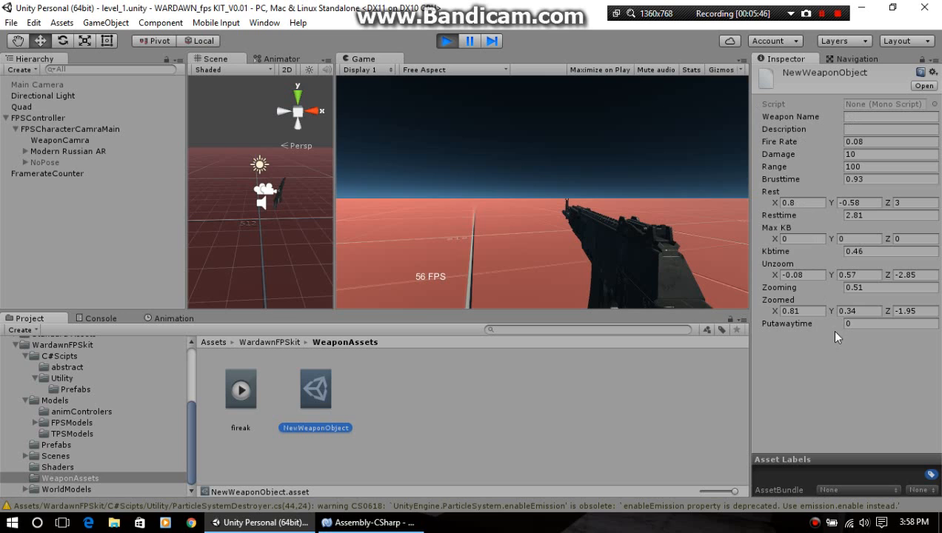
pyautogui.click(79, 152)
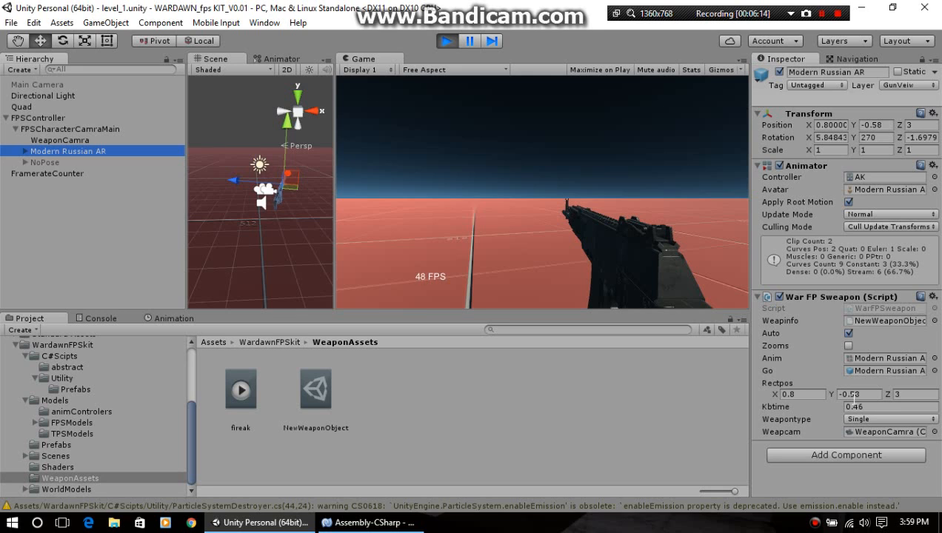
pyautogui.click(320, 400)
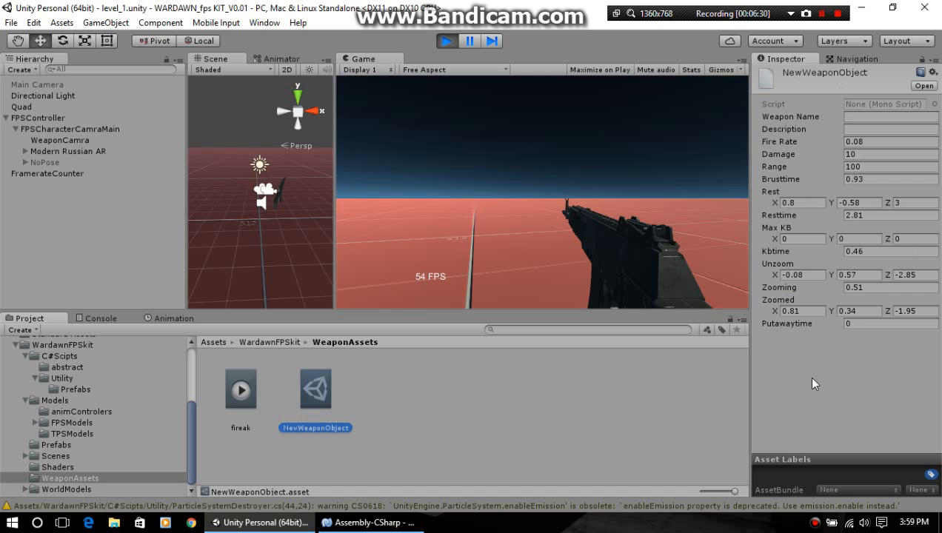
pyautogui.click(36, 148)
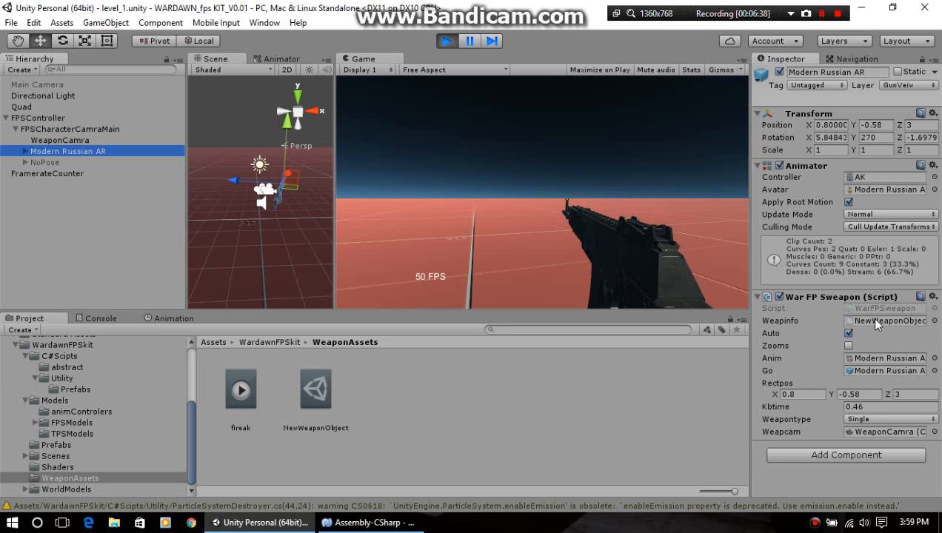
pyautogui.click(311, 391)
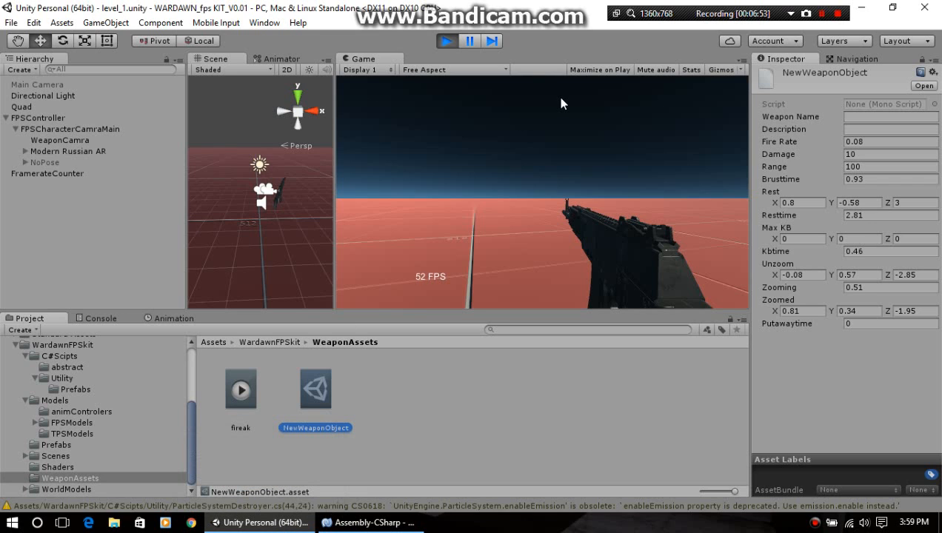
# Step: Try out the rifle in the running game and recheck the NewWeaponObject asset's values
pyautogui.click(576, 231)
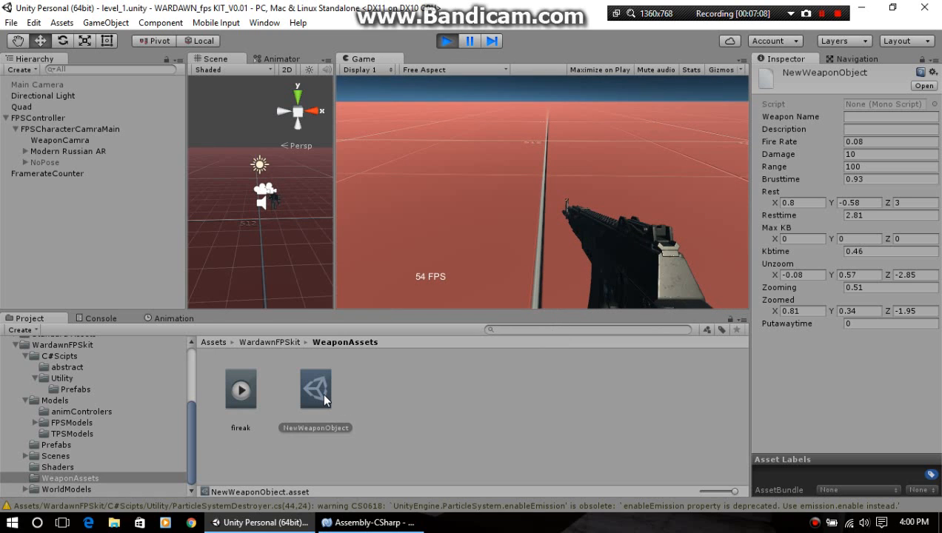
pyautogui.click(323, 398)
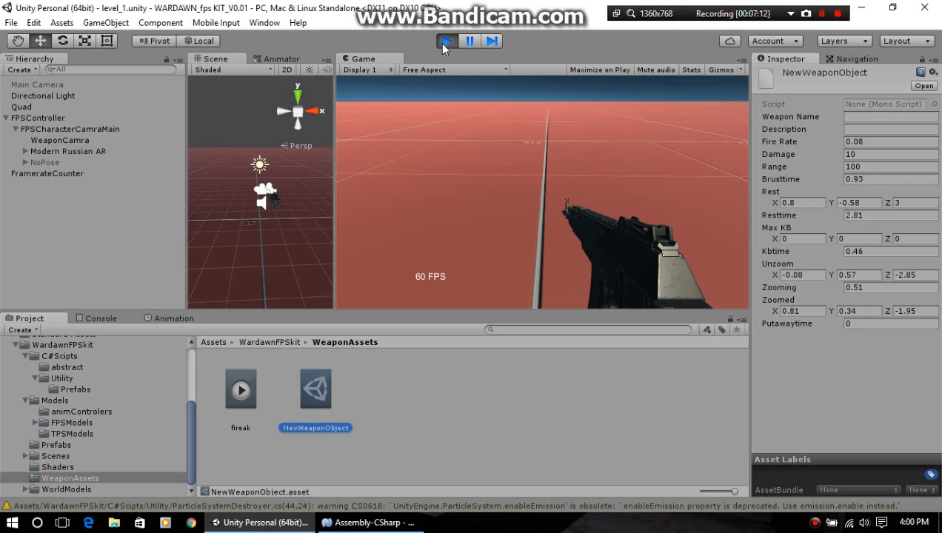
pyautogui.click(436, 211)
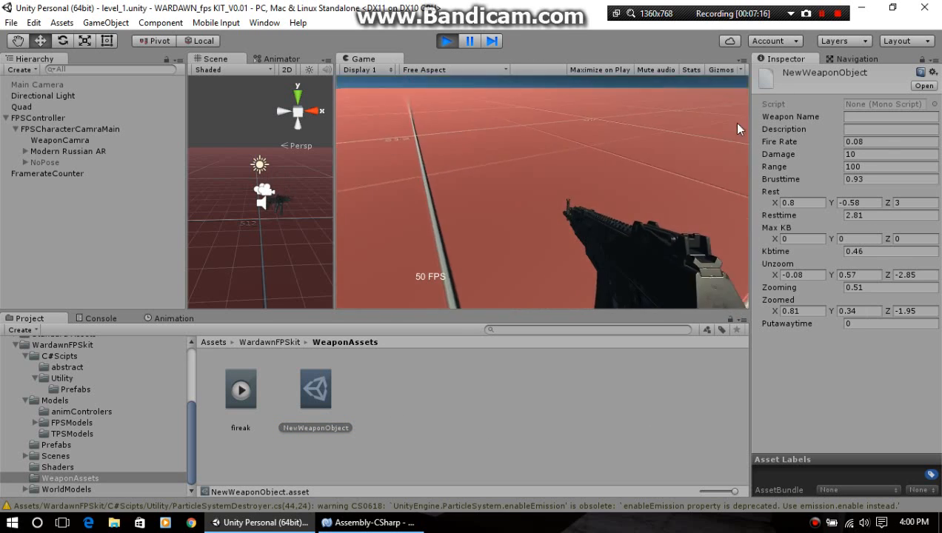
# Step: Browse the WardawnFPSkit project folders, examining the Ethan model in TPSModels and the contents of FPSModels
pyautogui.scroll(4, 65, 406)
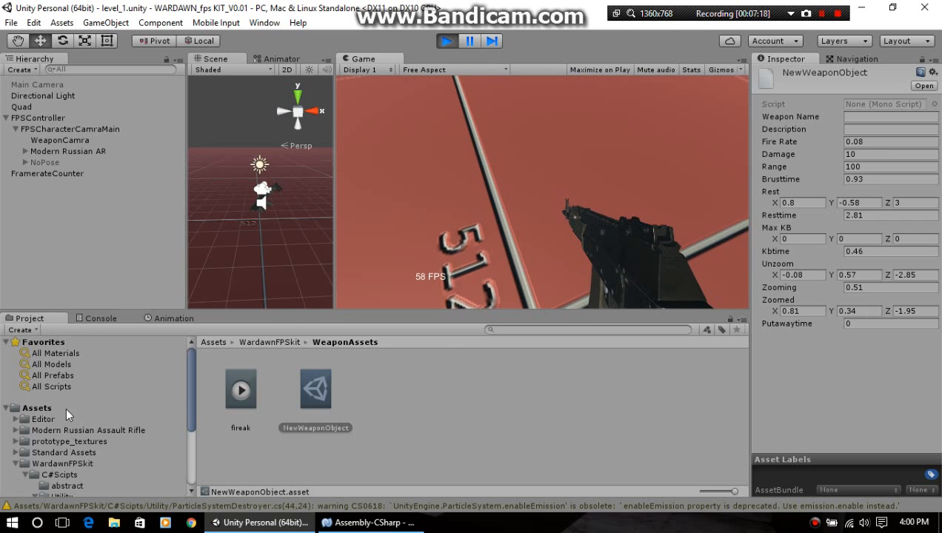
pyautogui.scroll(-3, 112, 421)
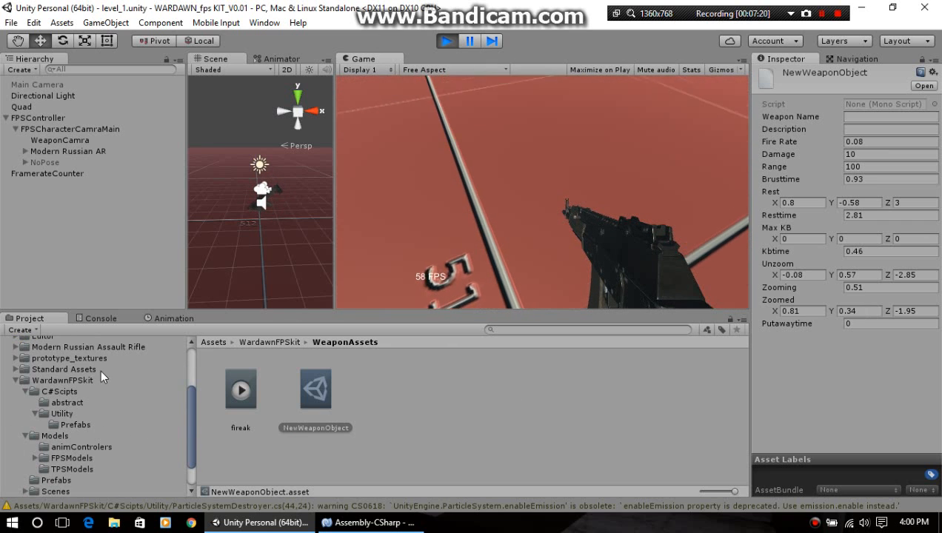
pyautogui.scroll(-2, 100, 363)
pyautogui.scroll(3, 99, 363)
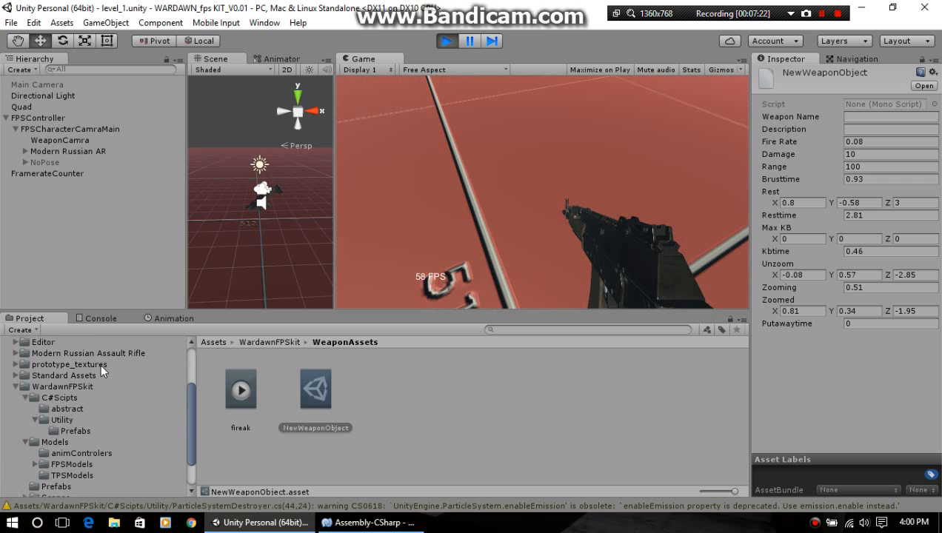
pyautogui.scroll(-3, 113, 393)
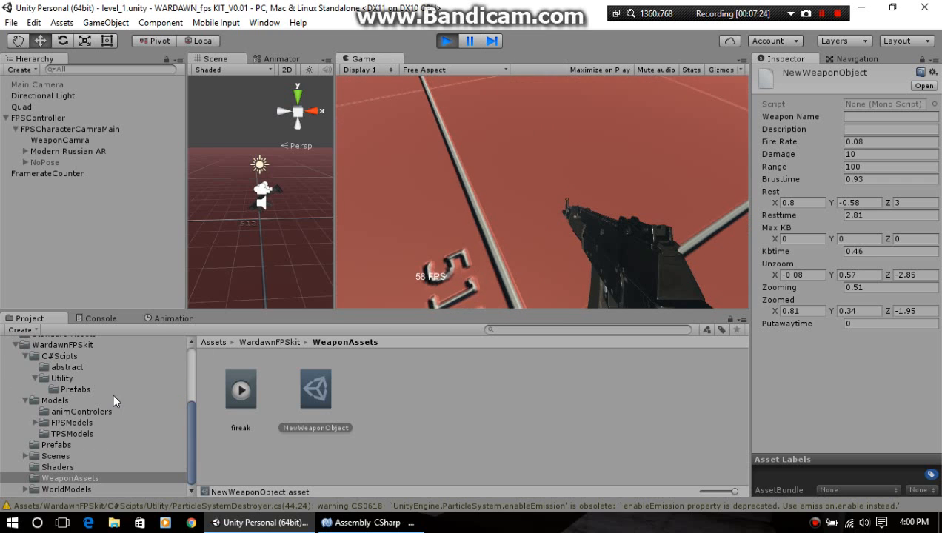
pyautogui.click(107, 432)
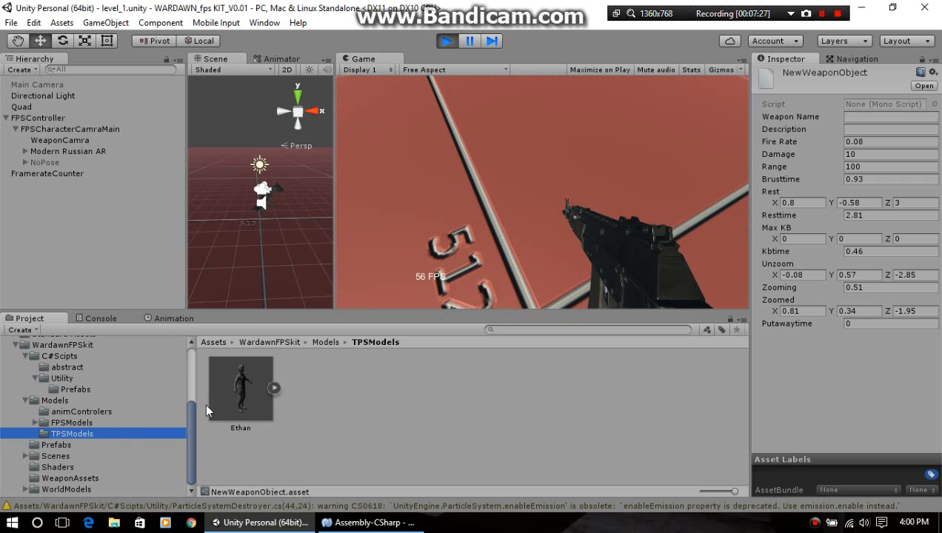
pyautogui.click(220, 397)
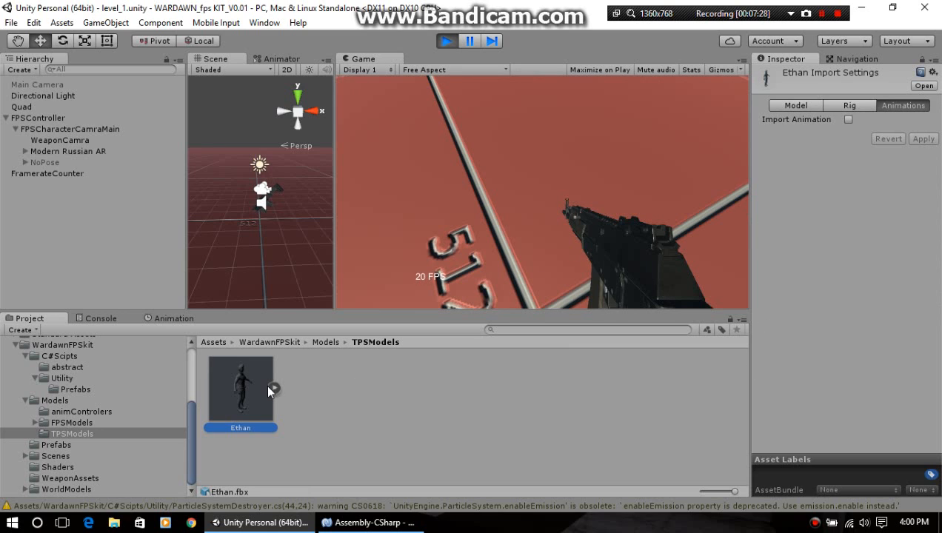
pyautogui.click(94, 421)
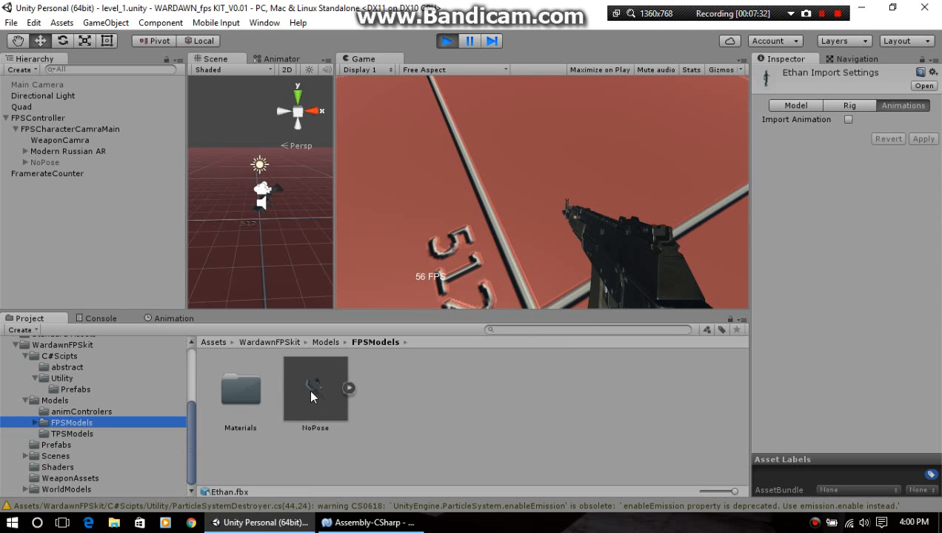
# Step: Test weapon switching in the running game, alternating between NoPose and the Modern Russian AR and ending on NoPose
pyautogui.click(544, 230)
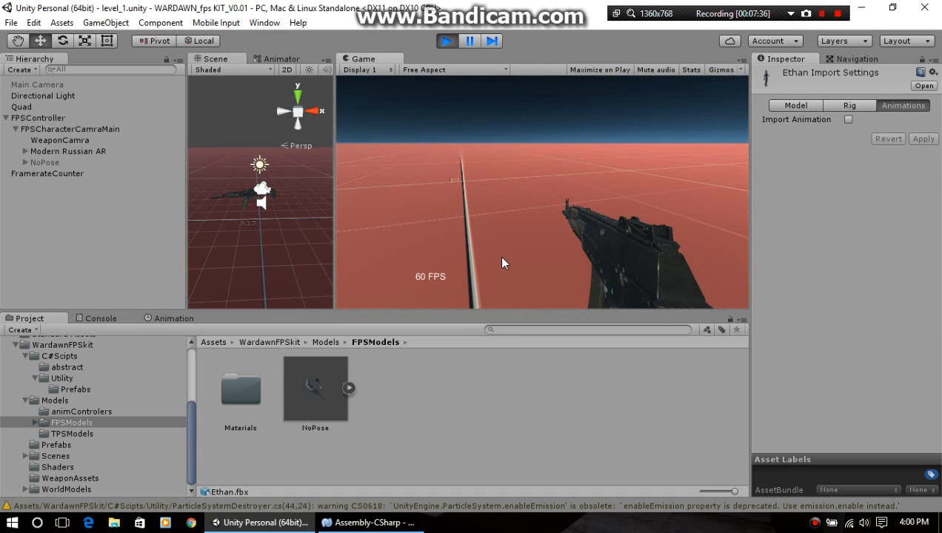
pyautogui.press('2')
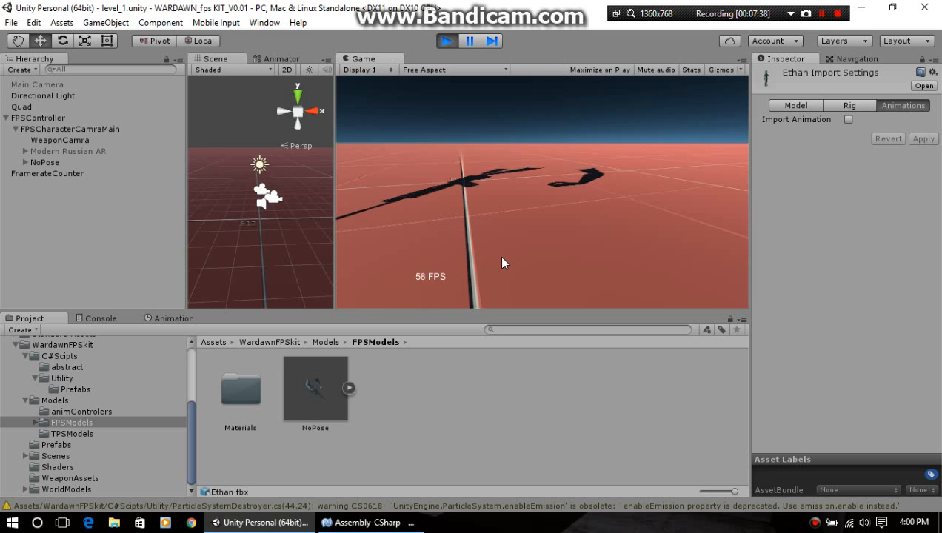
pyautogui.press('1')
pyautogui.press('2')
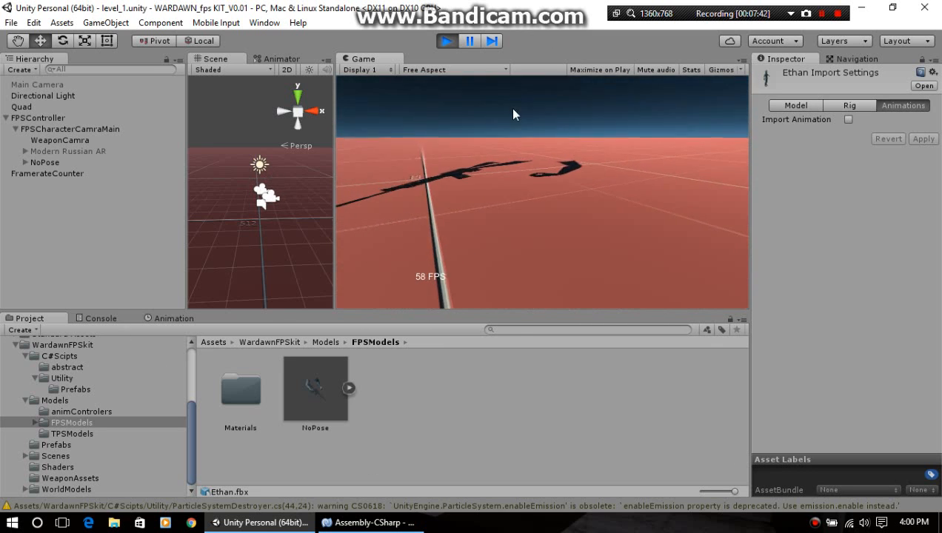
# Step: Keep switching between the Modern Russian AR and NoPose in the running game, finishing with NoPose as the active weapon
pyautogui.press('1')
pyautogui.press('2')
pyautogui.press('1')
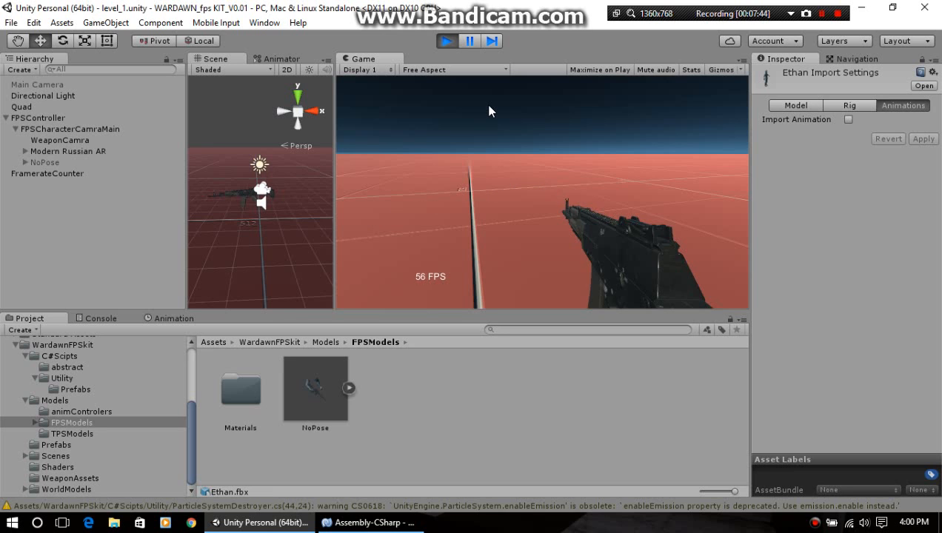
pyautogui.press('2')
pyautogui.press('1')
pyautogui.press('2')
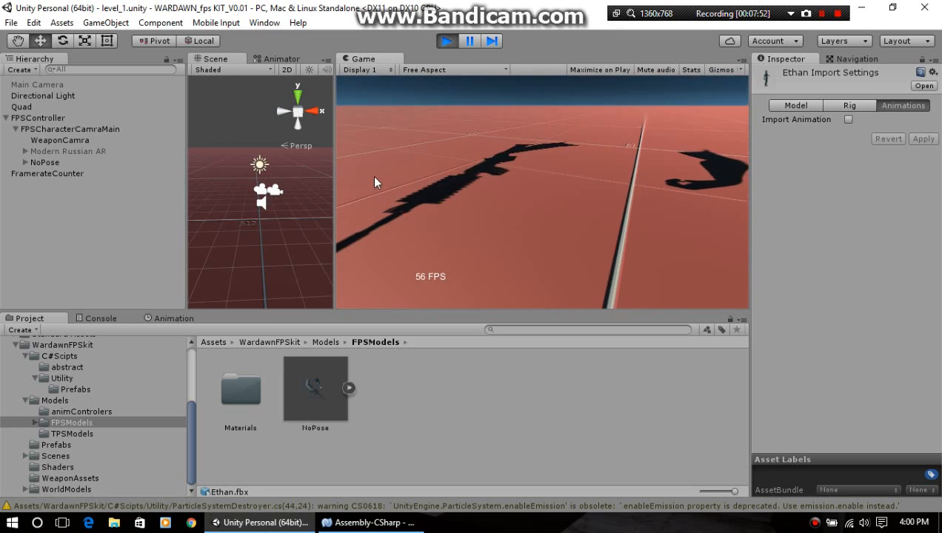
# Step: Inspect the NoPose object's Transform, Animator and War FP Sweapon script settings
pyautogui.click(45, 162)
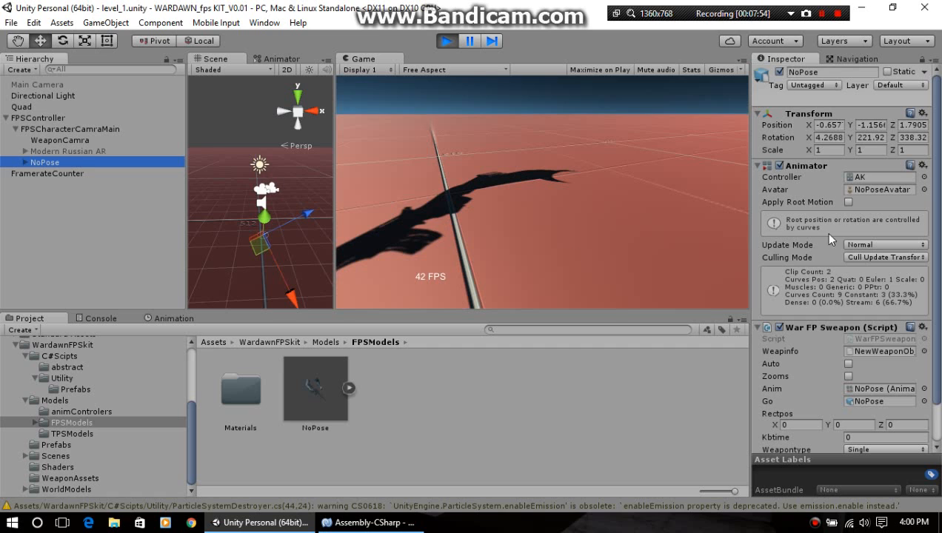
pyautogui.scroll(-2, 825, 220)
pyautogui.scroll(1, 826, 222)
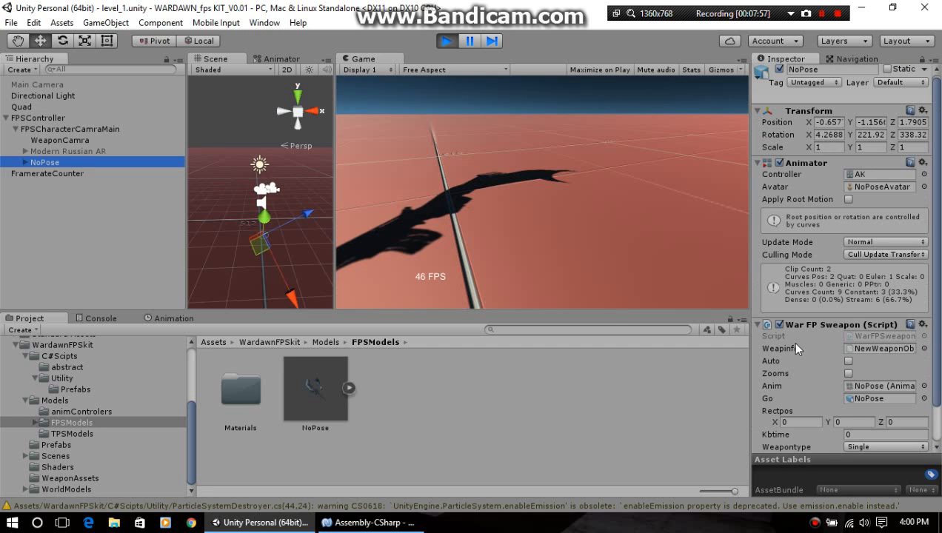
# Step: Switch to MonoDevelop and review warInput_system.cs from its serialized fields down to the input handling in OnUpdate
pyautogui.click(368, 522)
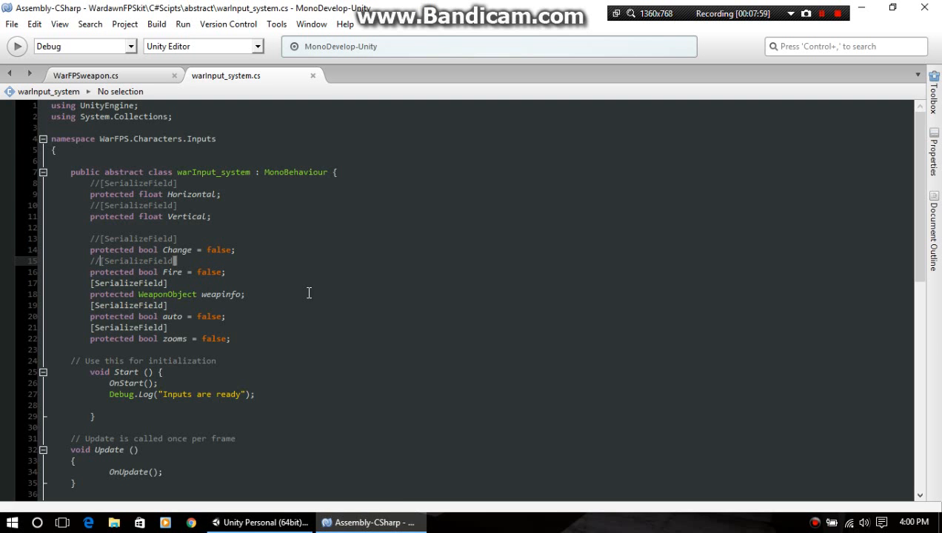
pyautogui.scroll(-9, 327, 287)
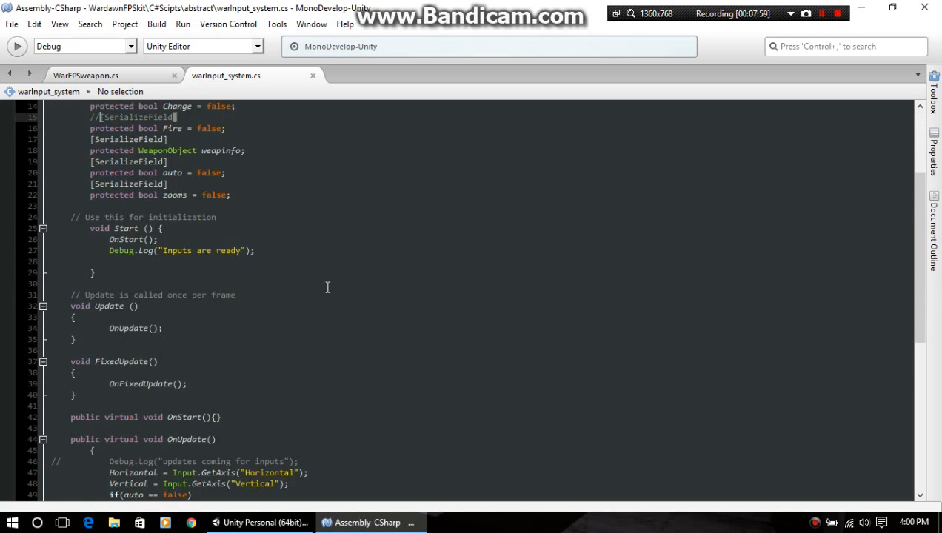
pyautogui.scroll(-1, 328, 288)
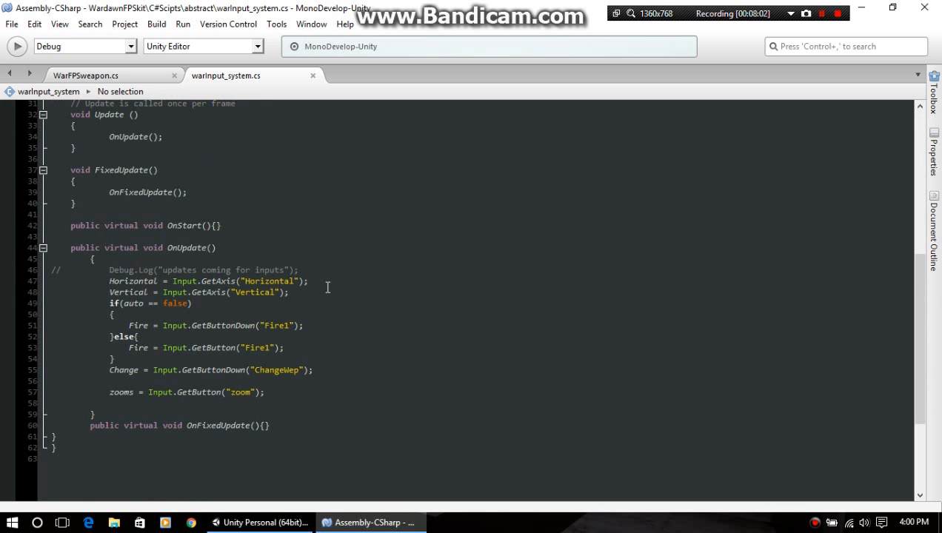